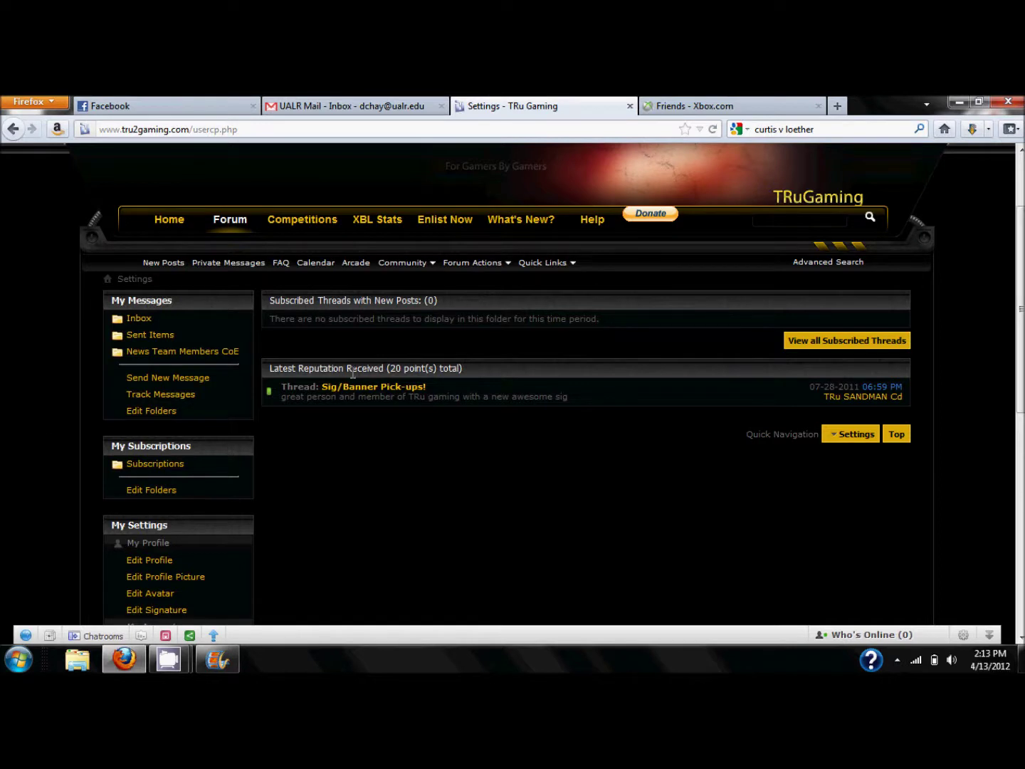
- Open the Edit Profile page from the forum's My Settings section
{"action": "scroll", "coordinate": [351, 378], "scroll_direction": "down", "scroll_amount": 2}
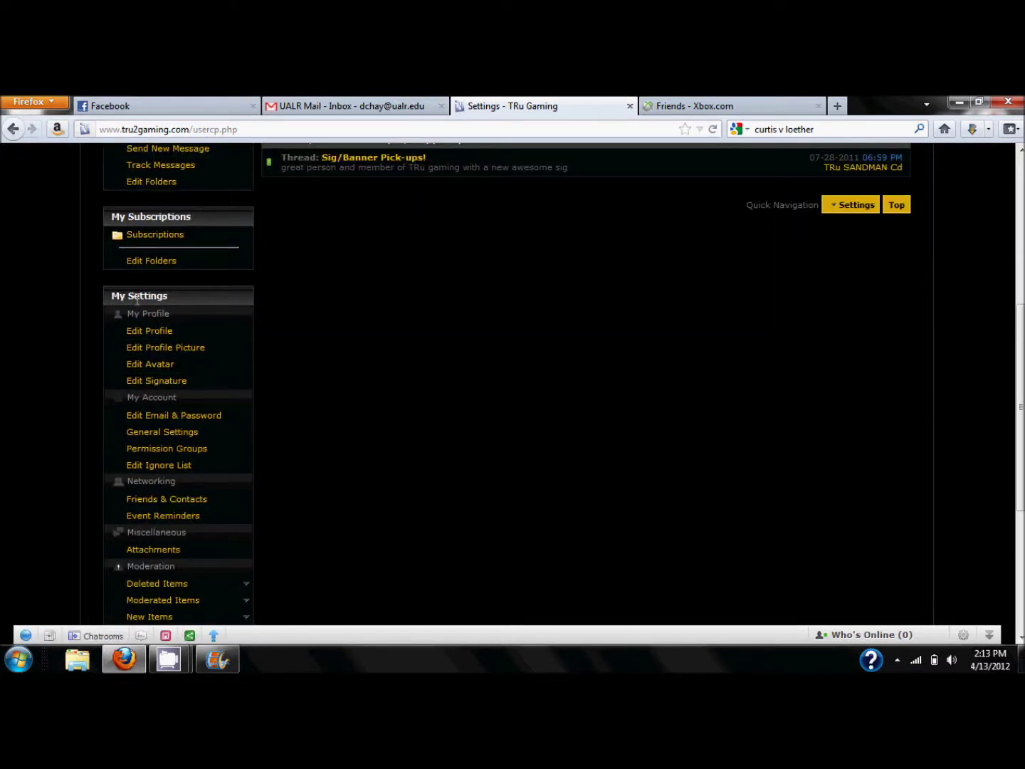
{"action": "left_click", "coordinate": [161, 332]}
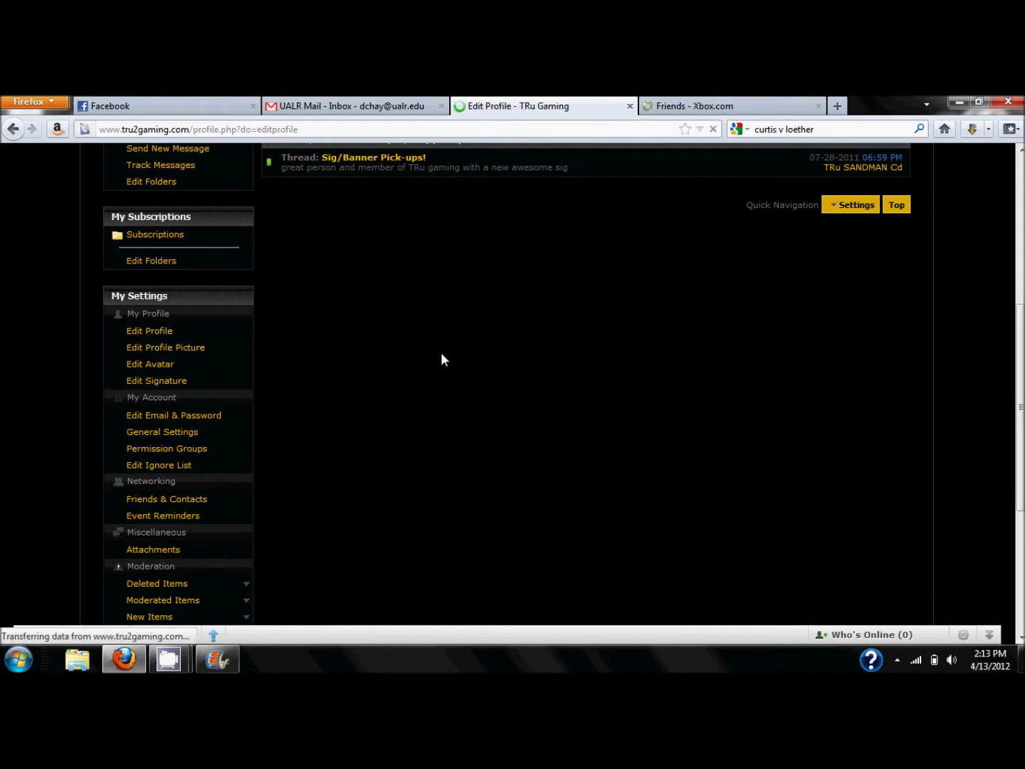
{"action": "scroll", "coordinate": [652, 292], "scroll_direction": "down", "scroll_amount": 3}
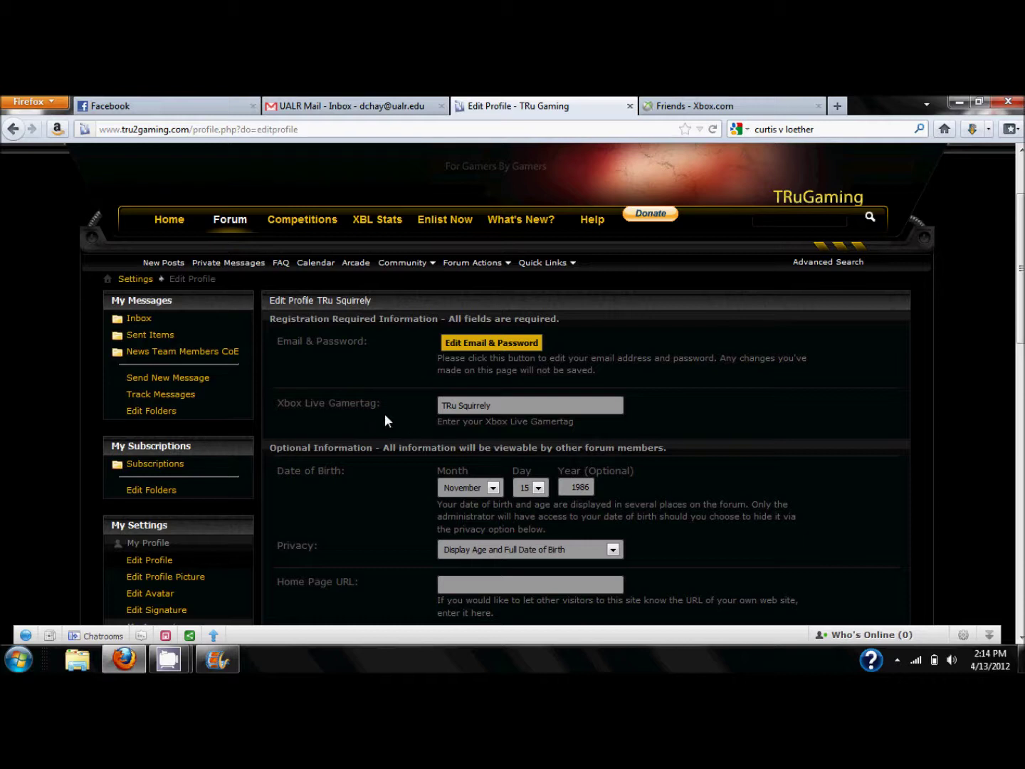
- Review the Xbox Live Gamertag and Date of Birth fields and the privacy choices for displaying age and birth date
{"action": "scroll", "coordinate": [358, 417], "scroll_direction": "down", "scroll_amount": 1}
{"action": "scroll", "coordinate": [358, 417], "scroll_direction": "down", "scroll_amount": 1}
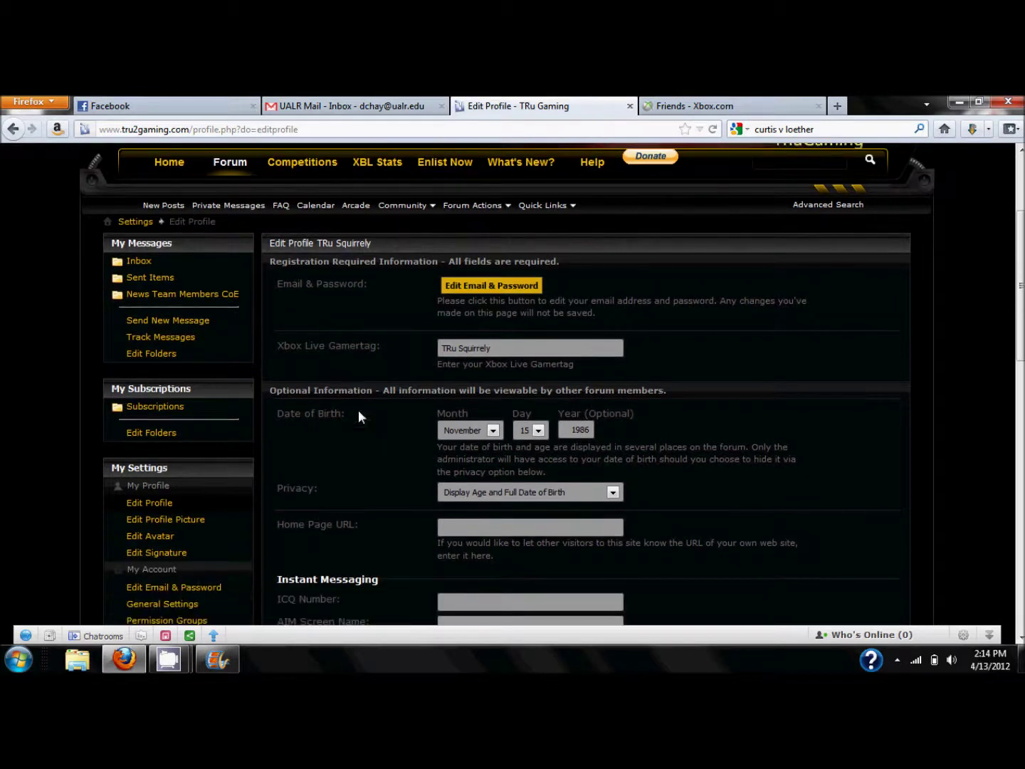
{"action": "scroll", "coordinate": [404, 422], "scroll_direction": "down", "scroll_amount": 1}
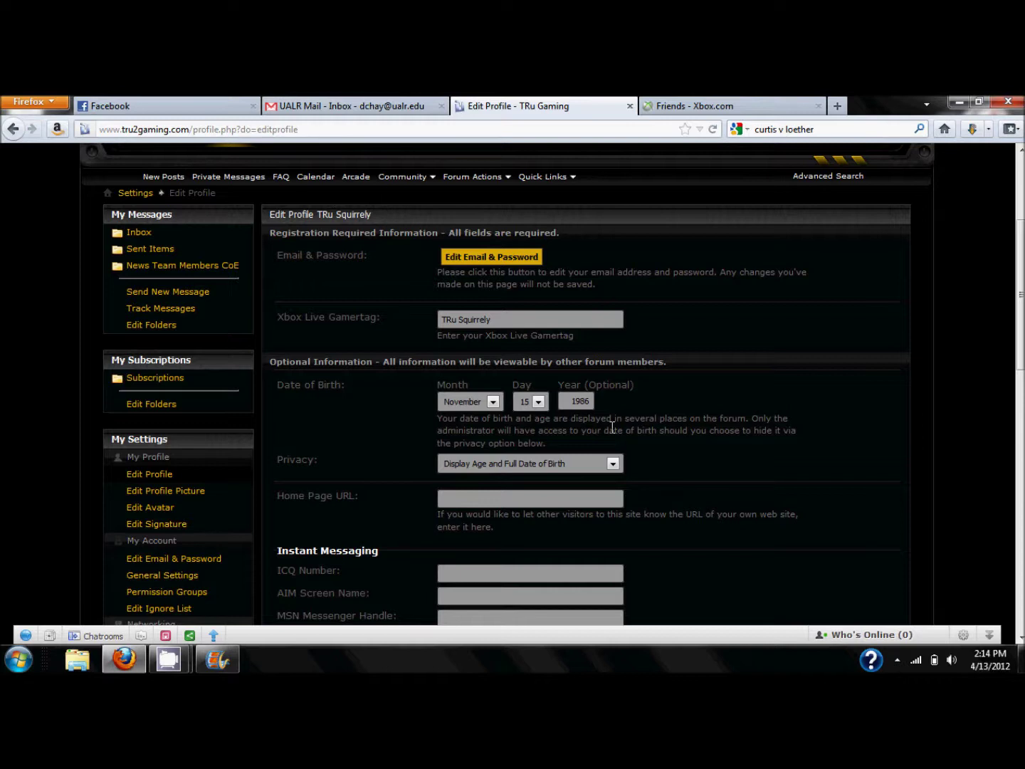
{"action": "left_click", "coordinate": [596, 466]}
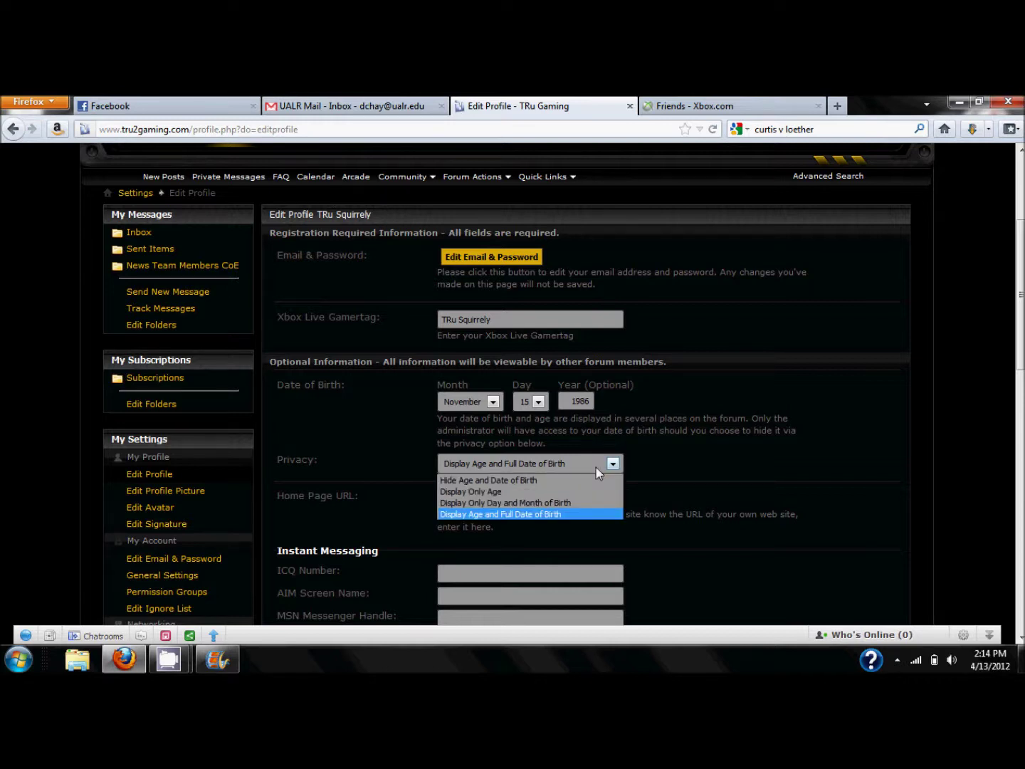
{"action": "left_click", "coordinate": [596, 467]}
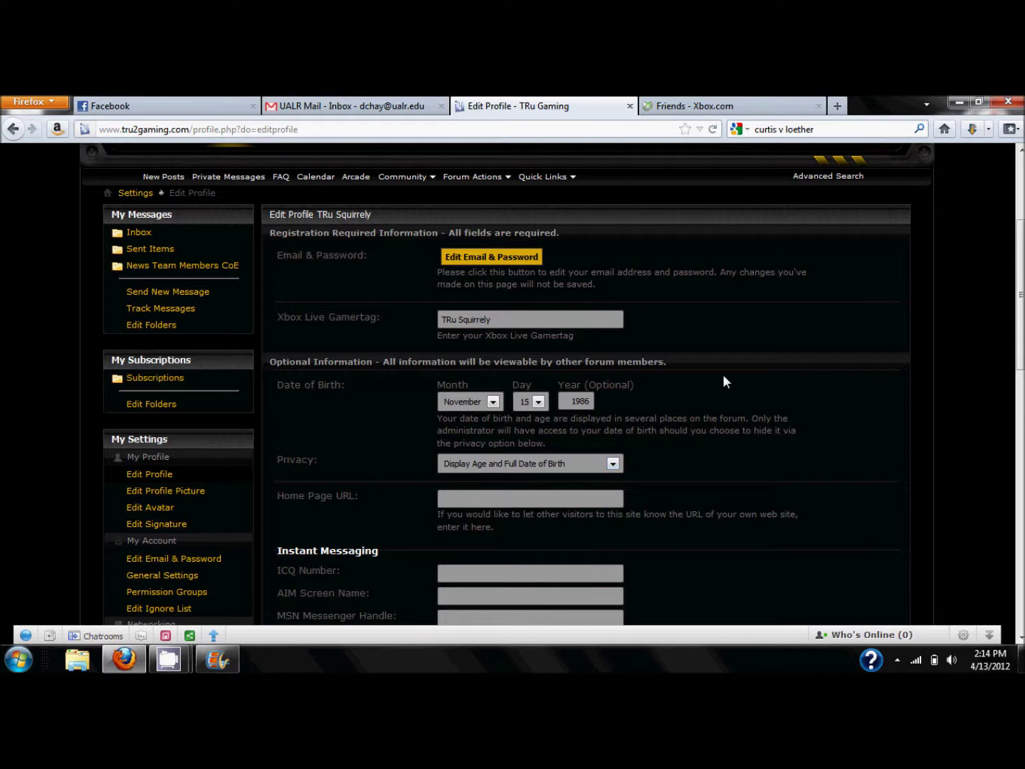
- Review the Home Page URL and Instant Messaging fields, including the Skype name, and check the Who's Online list
{"action": "scroll", "coordinate": [724, 382], "scroll_direction": "down", "scroll_amount": 2}
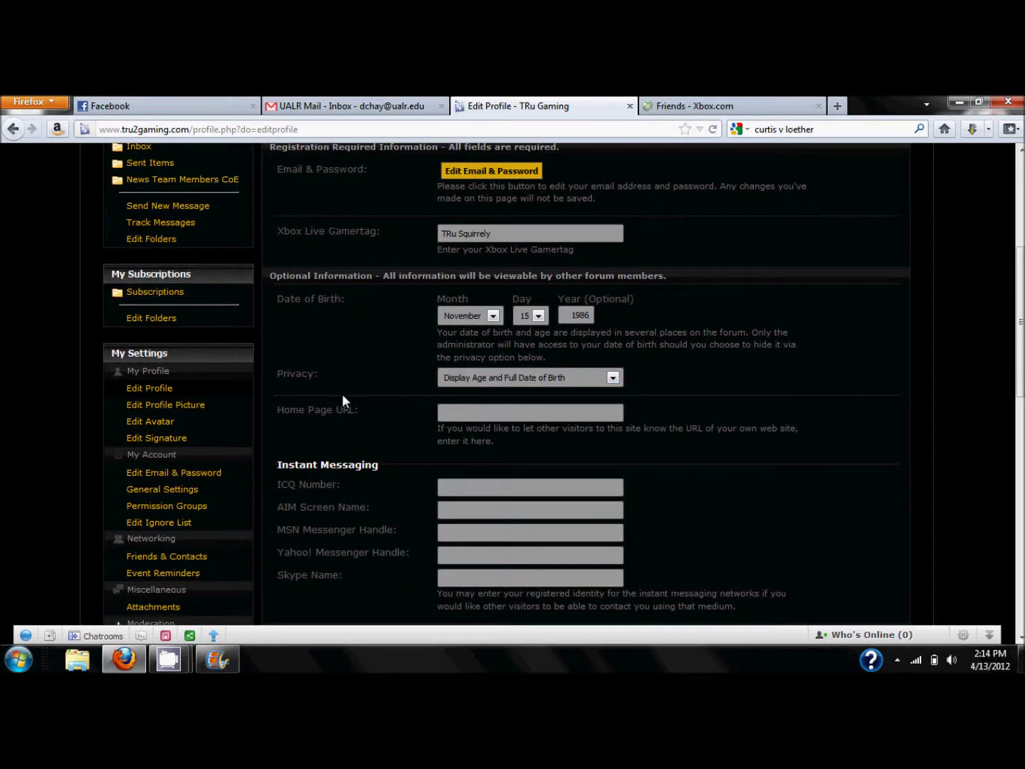
{"action": "scroll", "coordinate": [343, 401], "scroll_direction": "down", "scroll_amount": 1}
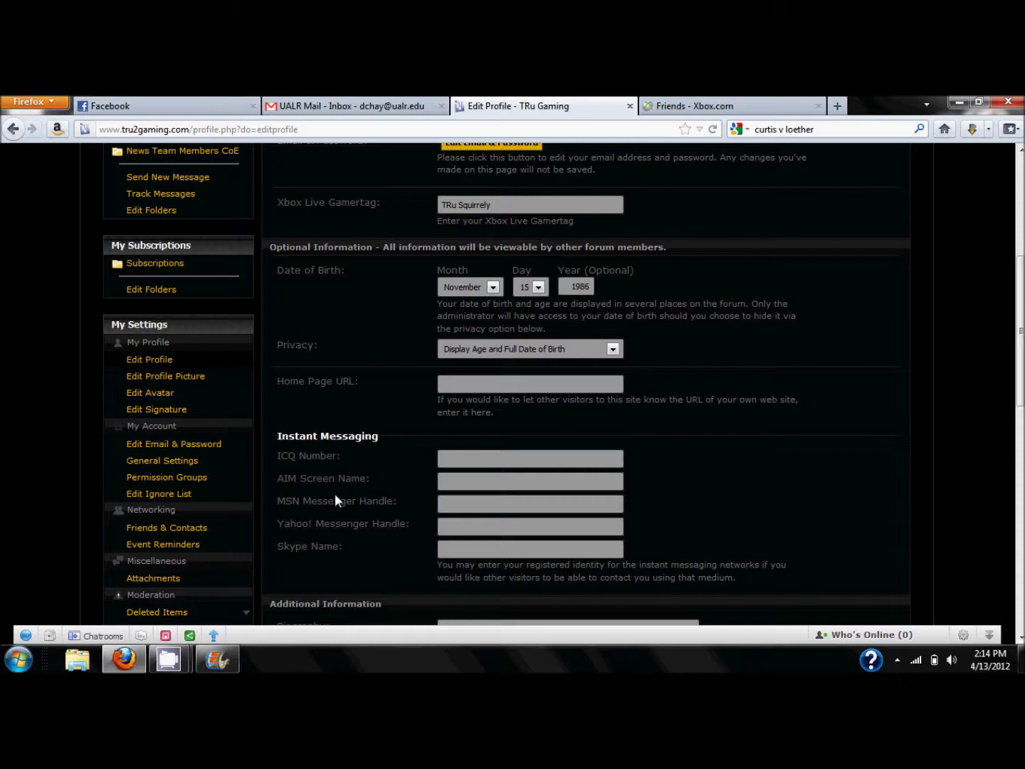
{"action": "left_click", "coordinate": [861, 633]}
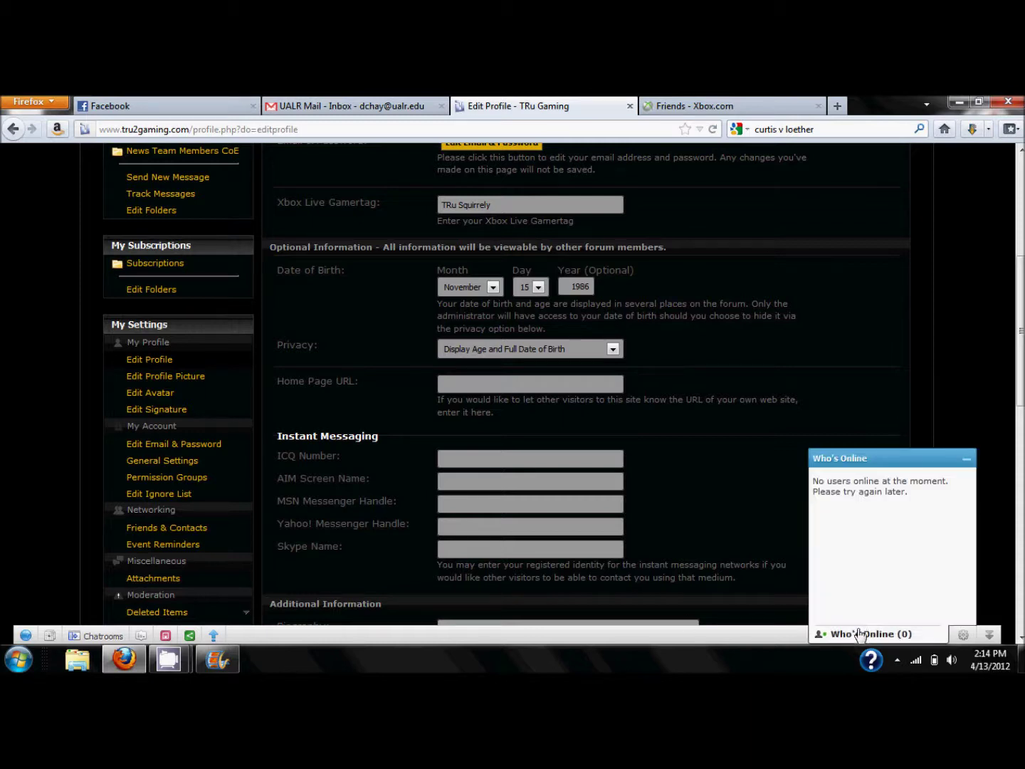
{"action": "left_click", "coordinate": [883, 457]}
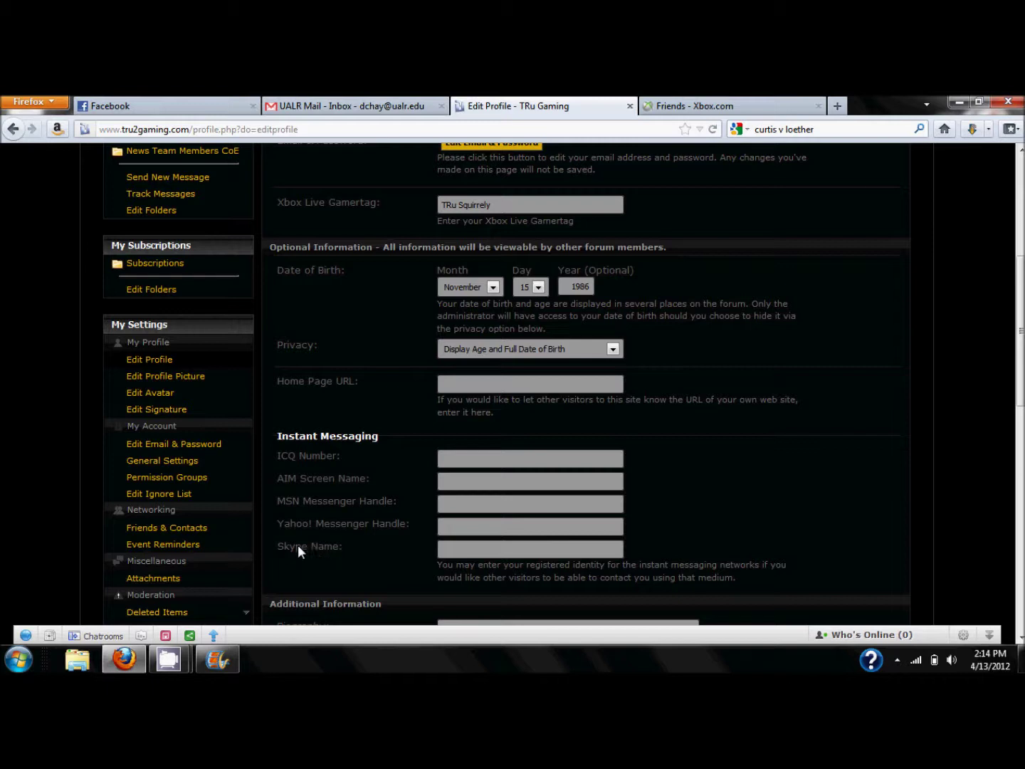
{"action": "left_click", "coordinate": [316, 544]}
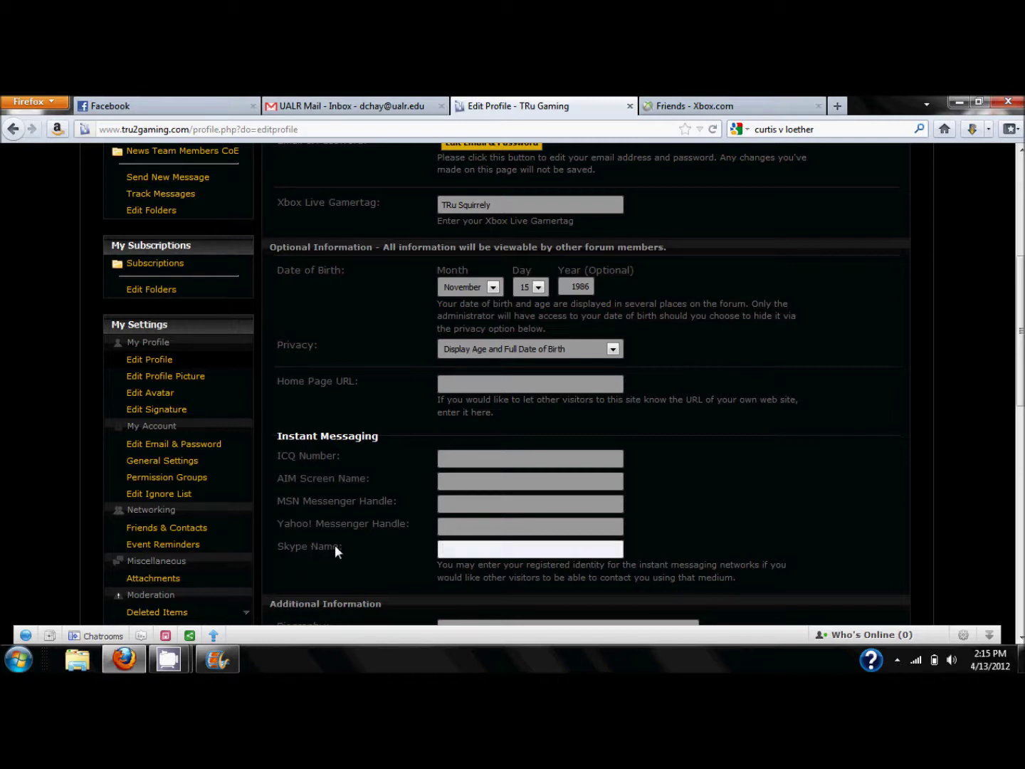
{"action": "left_click", "coordinate": [766, 467]}
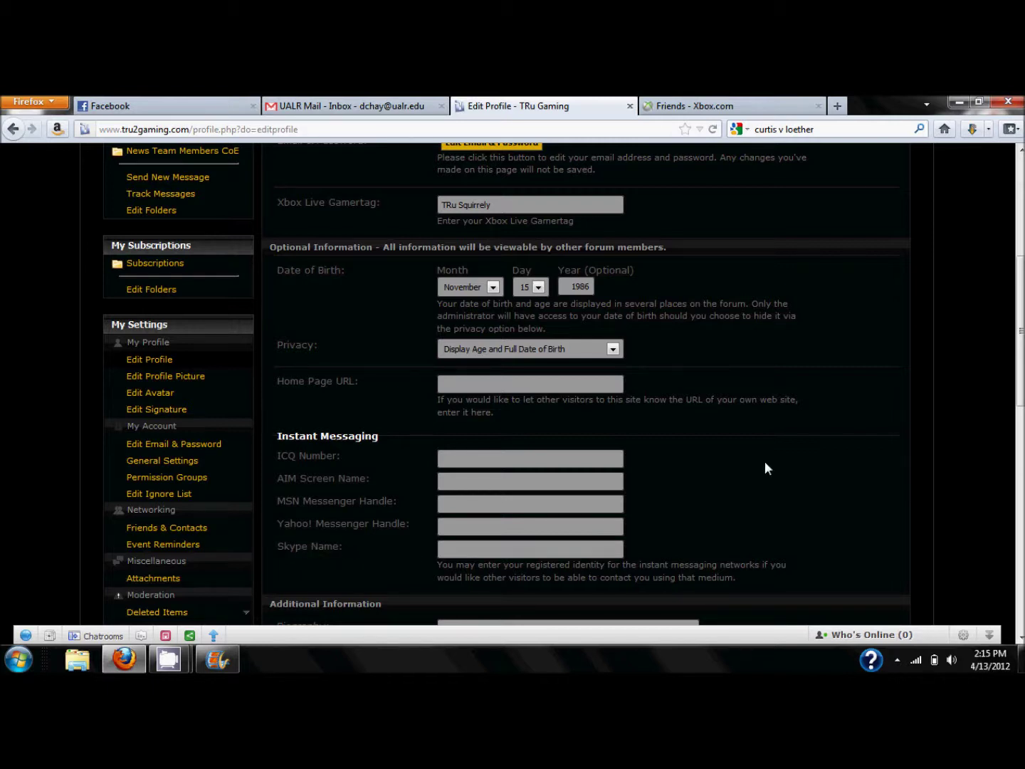
- Examine the Biography, Location, Interests and Occupation fields in the profile's Additional Information section
{"action": "scroll", "coordinate": [766, 467], "scroll_direction": "down", "scroll_amount": 3}
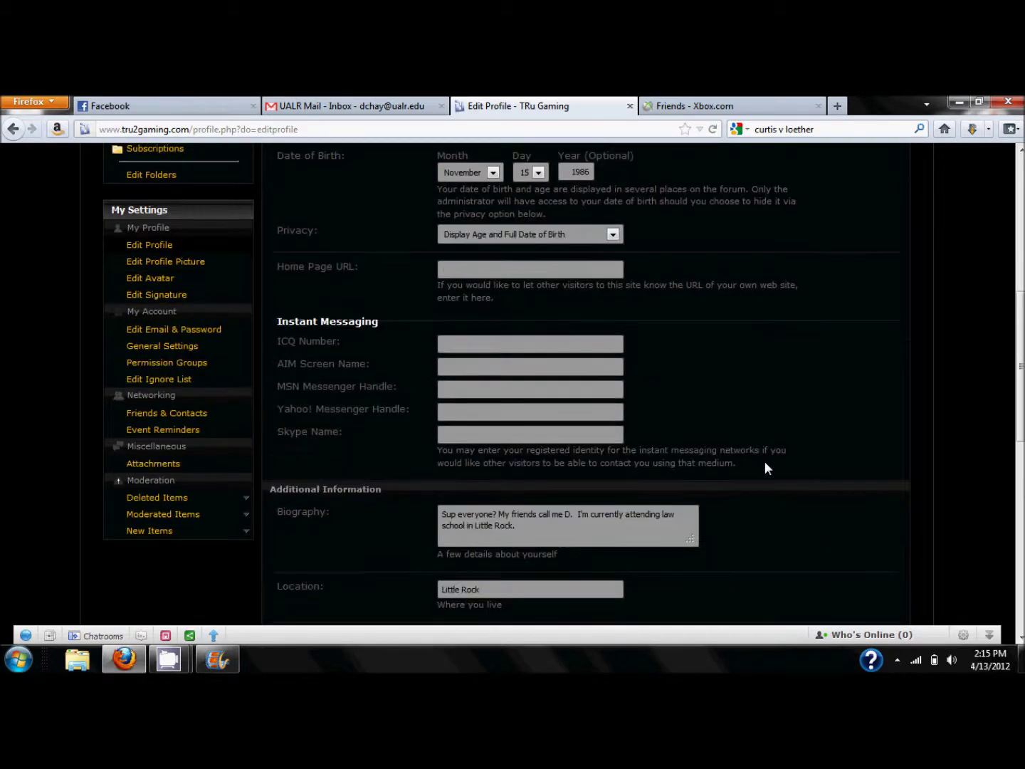
{"action": "scroll", "coordinate": [766, 467], "scroll_direction": "down", "scroll_amount": 3}
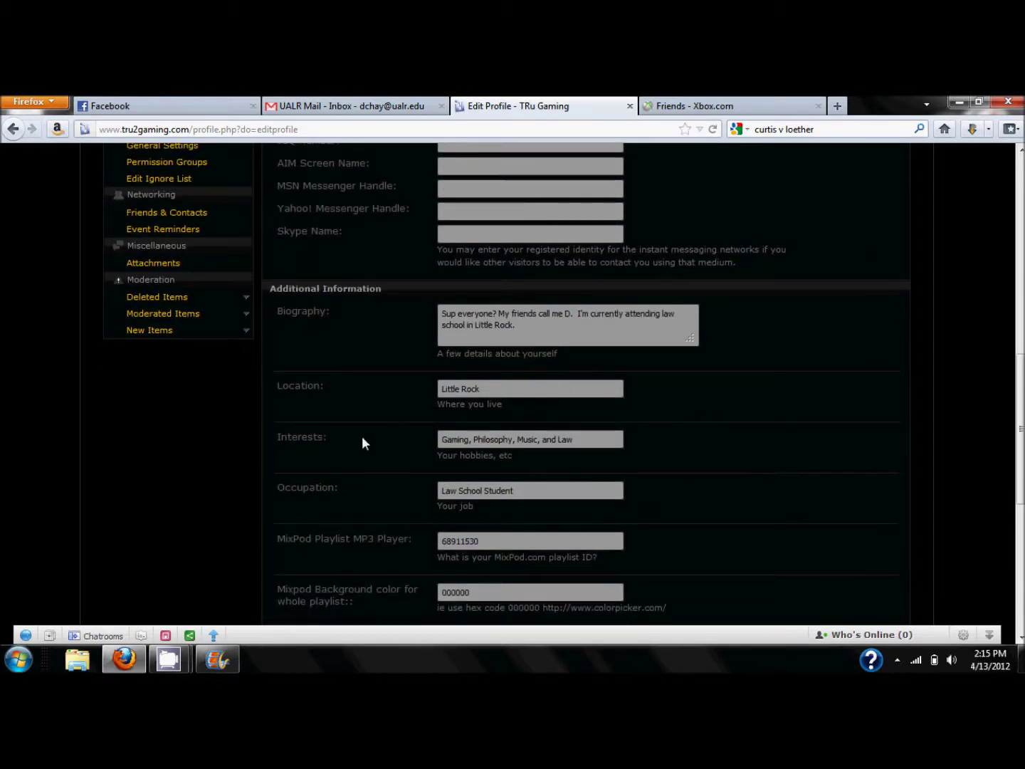
{"action": "scroll", "coordinate": [336, 334], "scroll_direction": "down", "scroll_amount": 1}
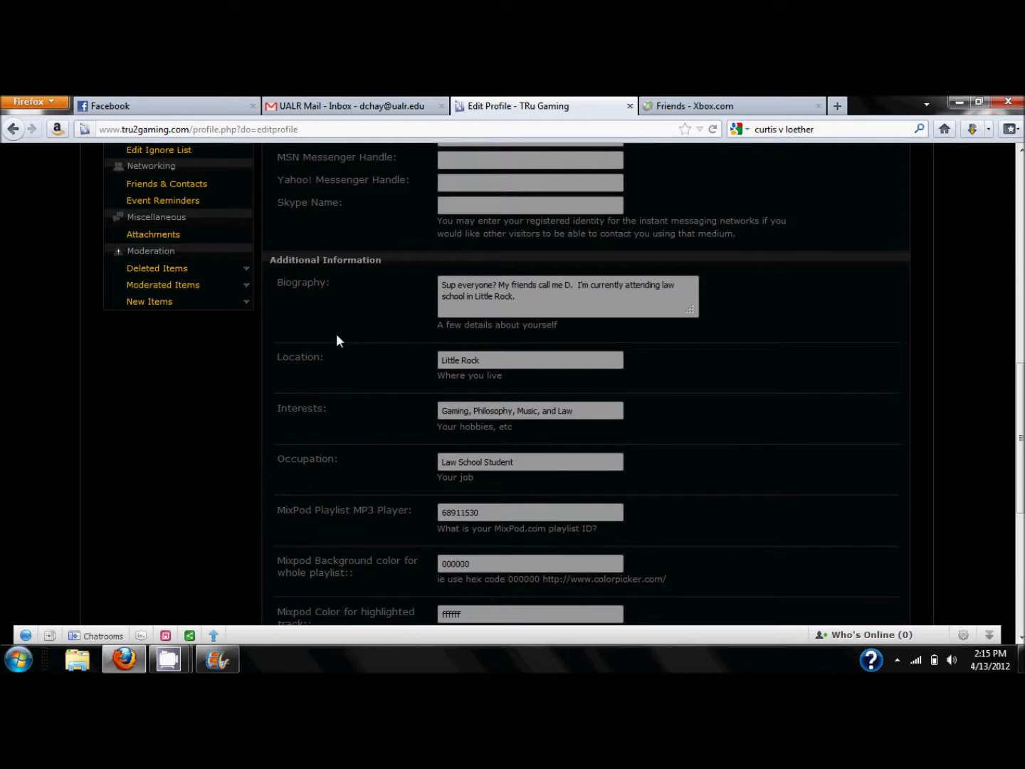
{"action": "left_click", "coordinate": [573, 299]}
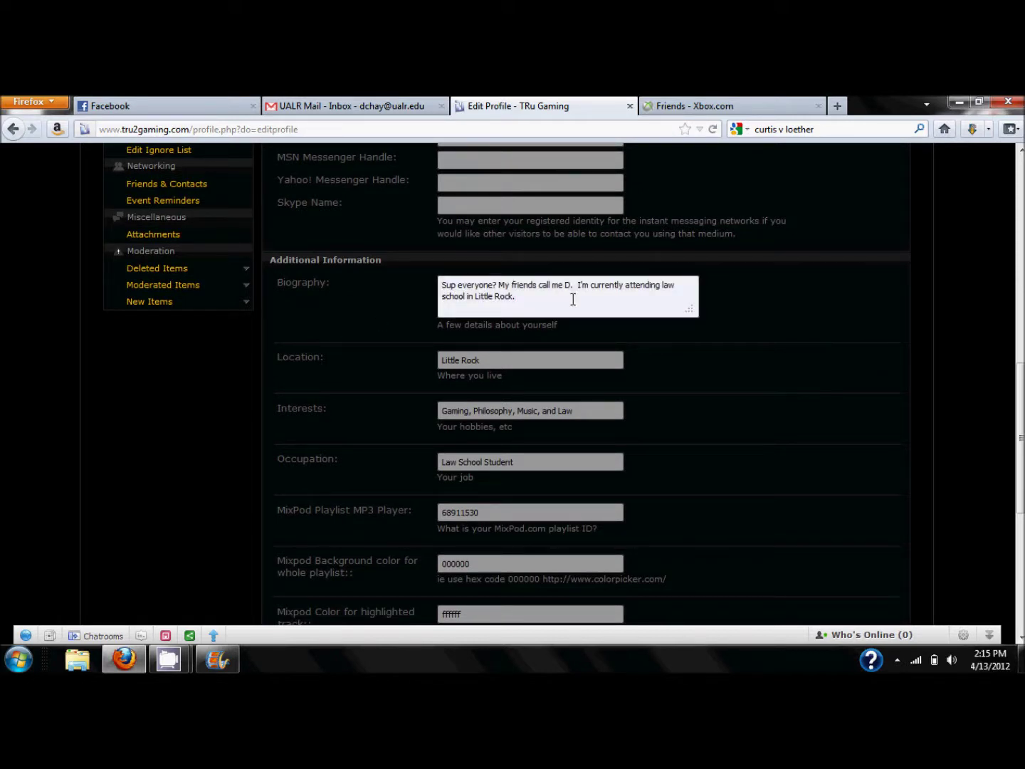
{"action": "left_click", "coordinate": [359, 298]}
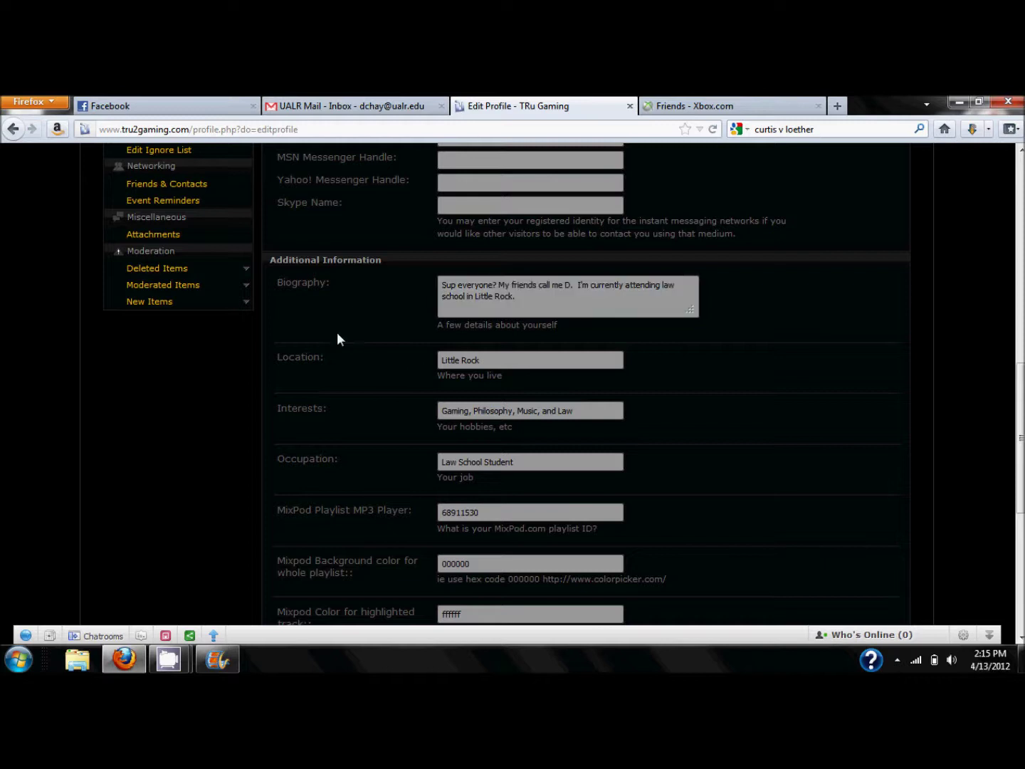
{"action": "left_click", "coordinate": [544, 361]}
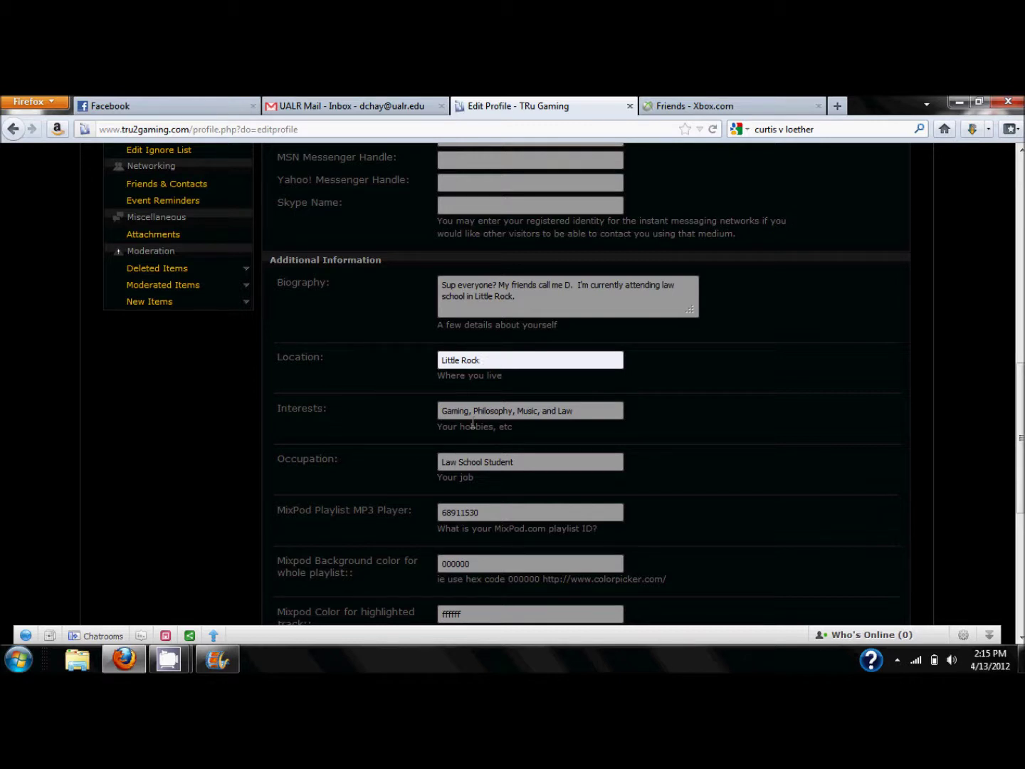
{"action": "left_click", "coordinate": [582, 411]}
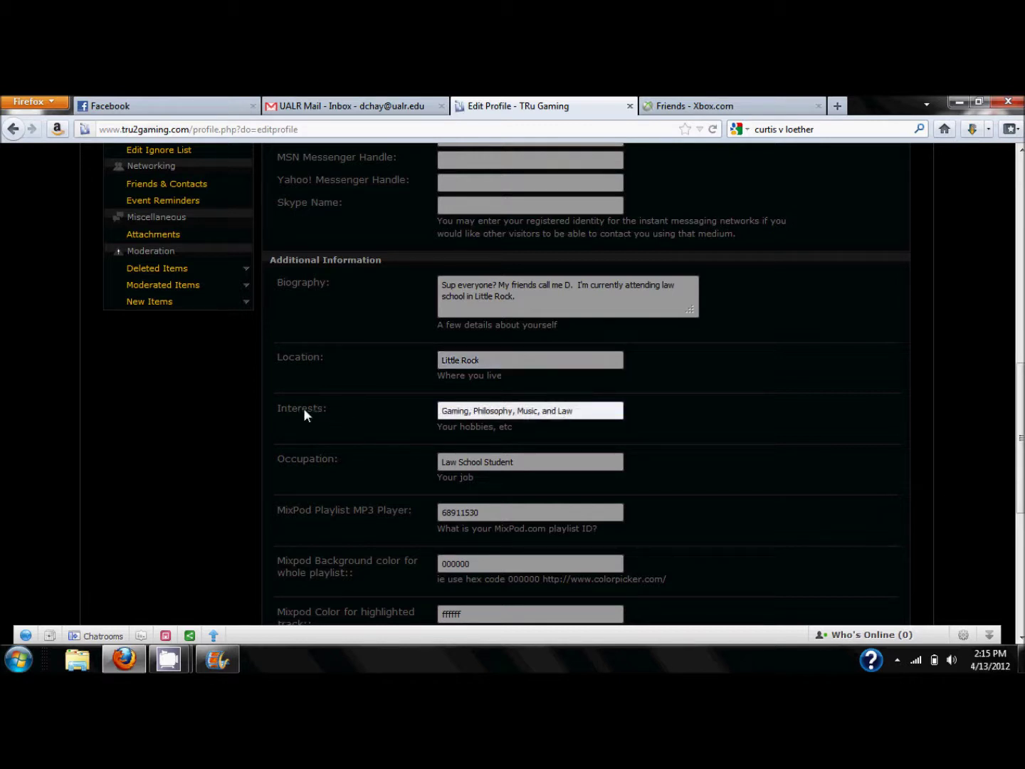
{"action": "left_click", "coordinate": [397, 430]}
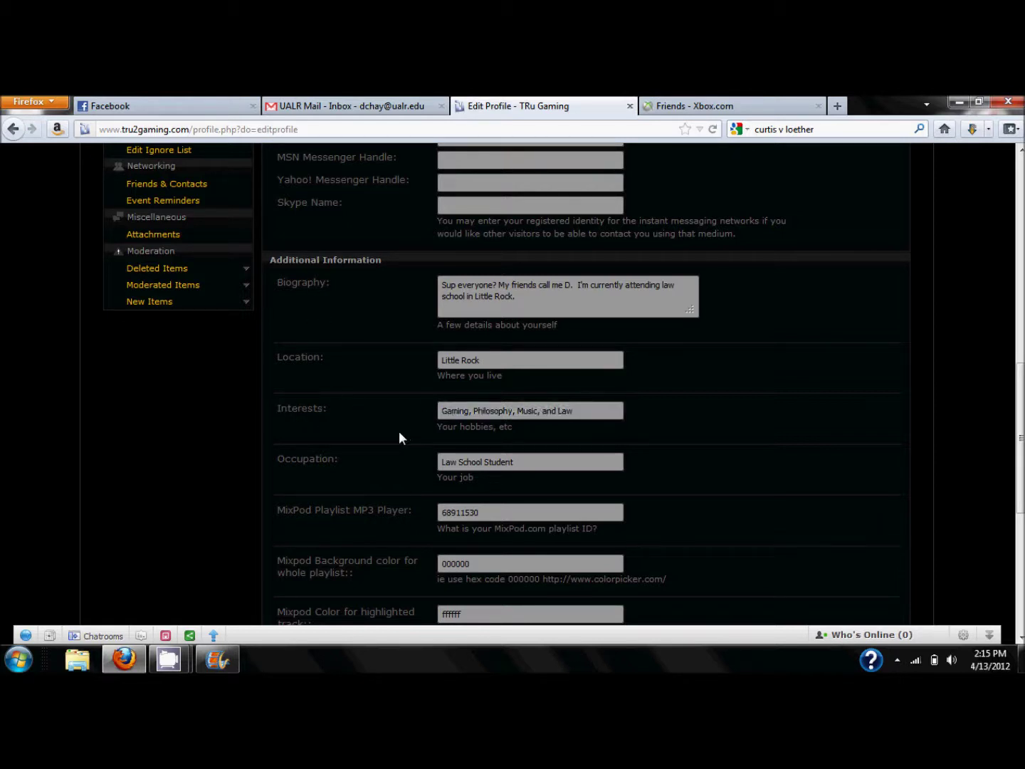
{"action": "scroll", "coordinate": [638, 452], "scroll_direction": "down", "scroll_amount": 1}
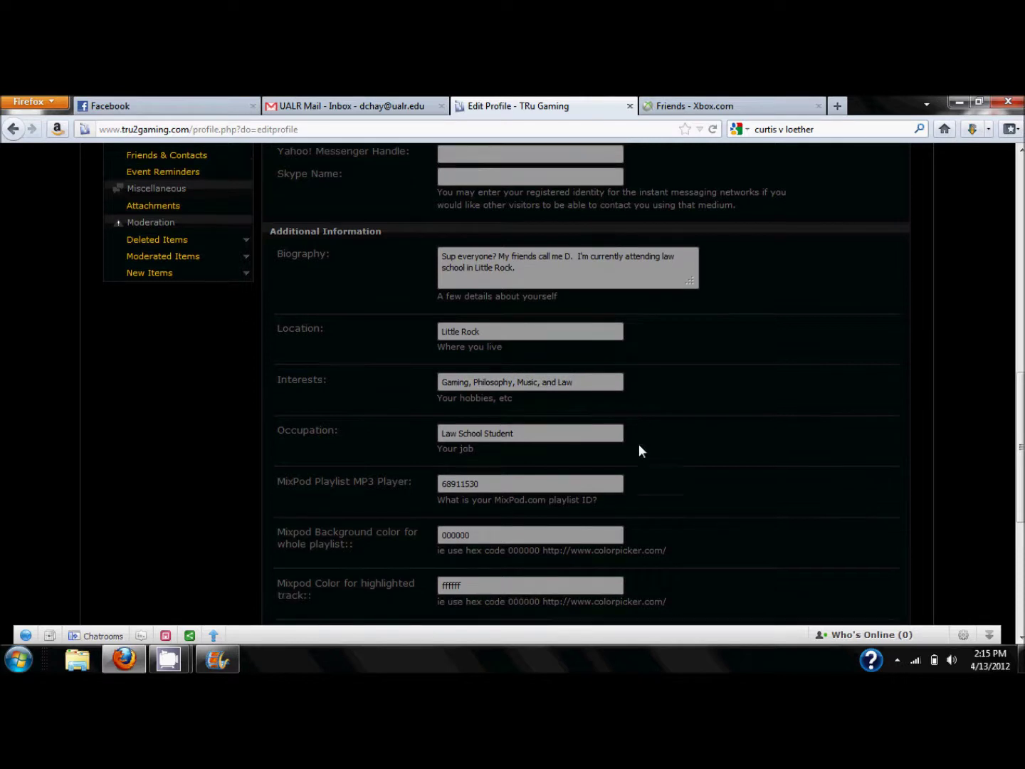
{"action": "left_click", "coordinate": [534, 427]}
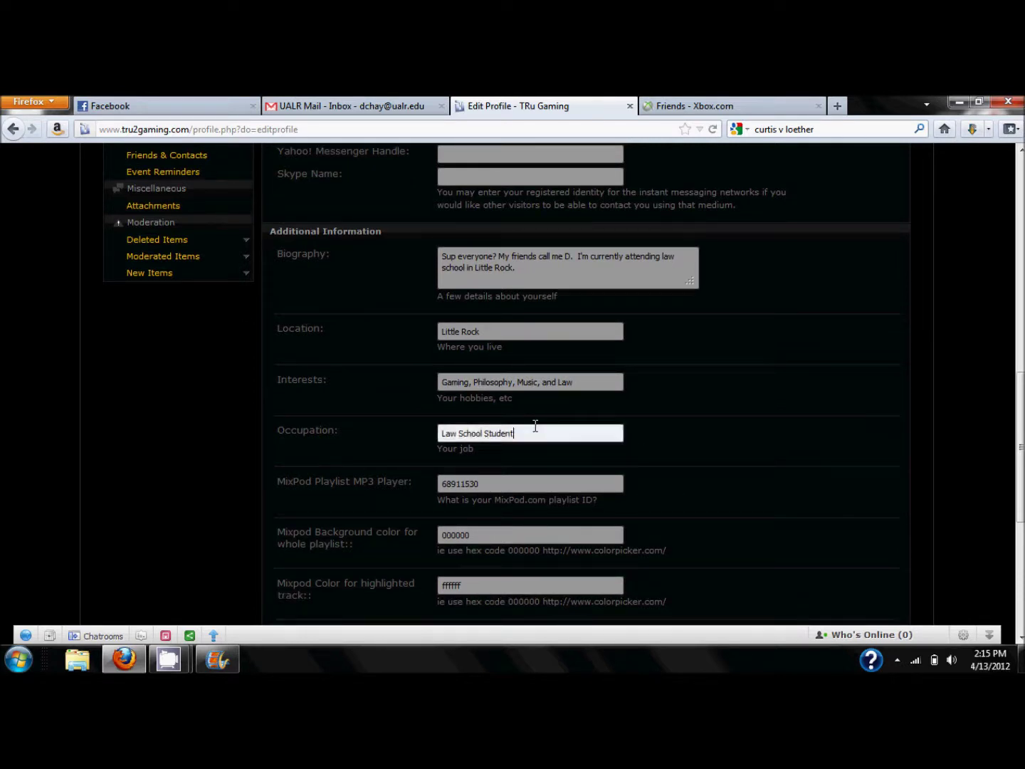
{"action": "left_click", "coordinate": [698, 436]}
{"action": "scroll", "coordinate": [698, 437], "scroll_direction": "down", "scroll_amount": 3}
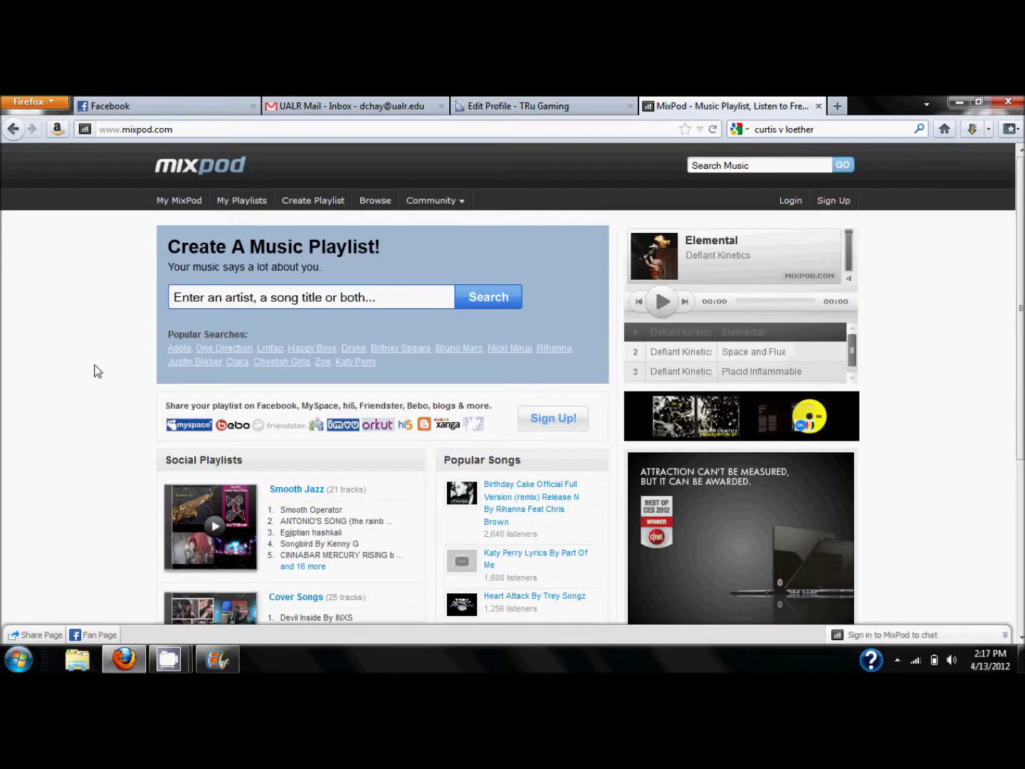
- Return to the TRu Gaming profile page and examine the MixPod playlist ID and color fields
{"action": "left_click", "coordinate": [432, 200]}
{"action": "left_click", "coordinate": [509, 104]}
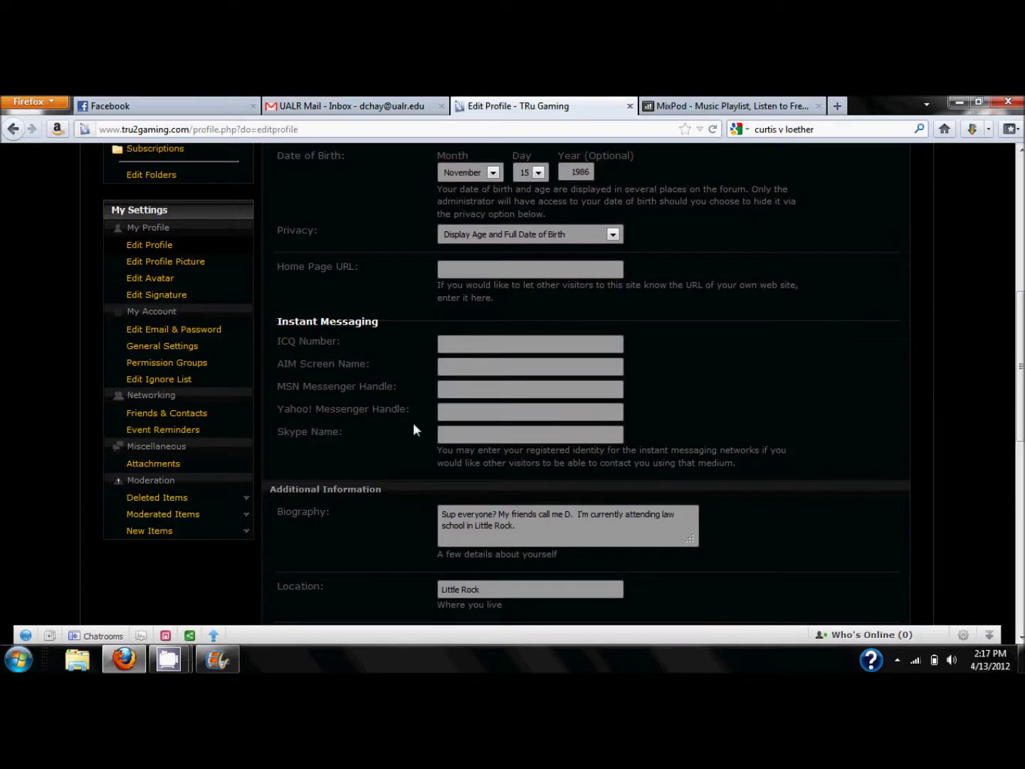
{"action": "scroll", "coordinate": [395, 478], "scroll_direction": "down", "scroll_amount": 5}
{"action": "scroll", "coordinate": [395, 474], "scroll_direction": "down", "scroll_amount": 8}
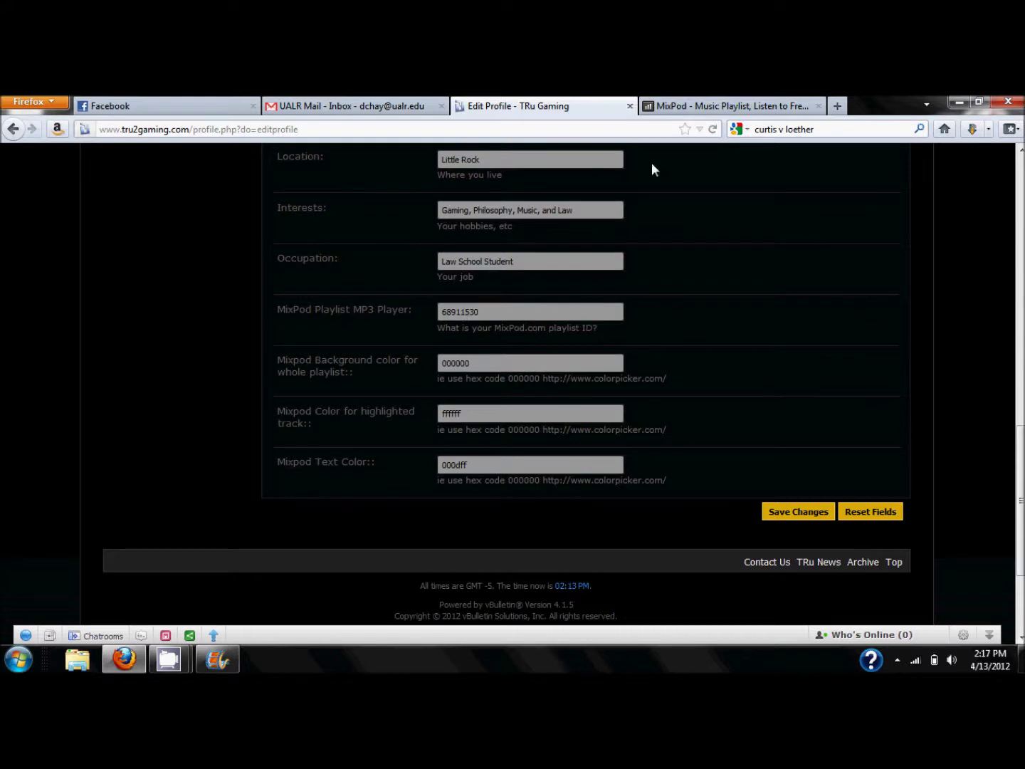
- Switch to the MixPod website and open its playlist creation page
{"action": "left_click", "coordinate": [678, 105]}
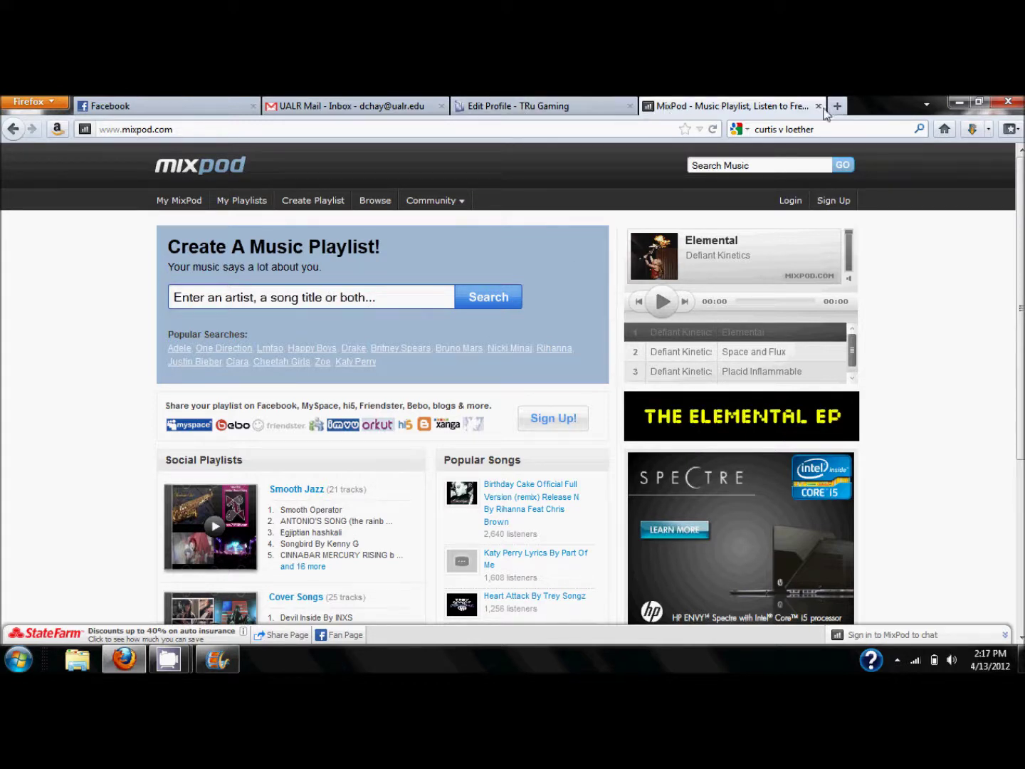
{"action": "left_click", "coordinate": [175, 302]}
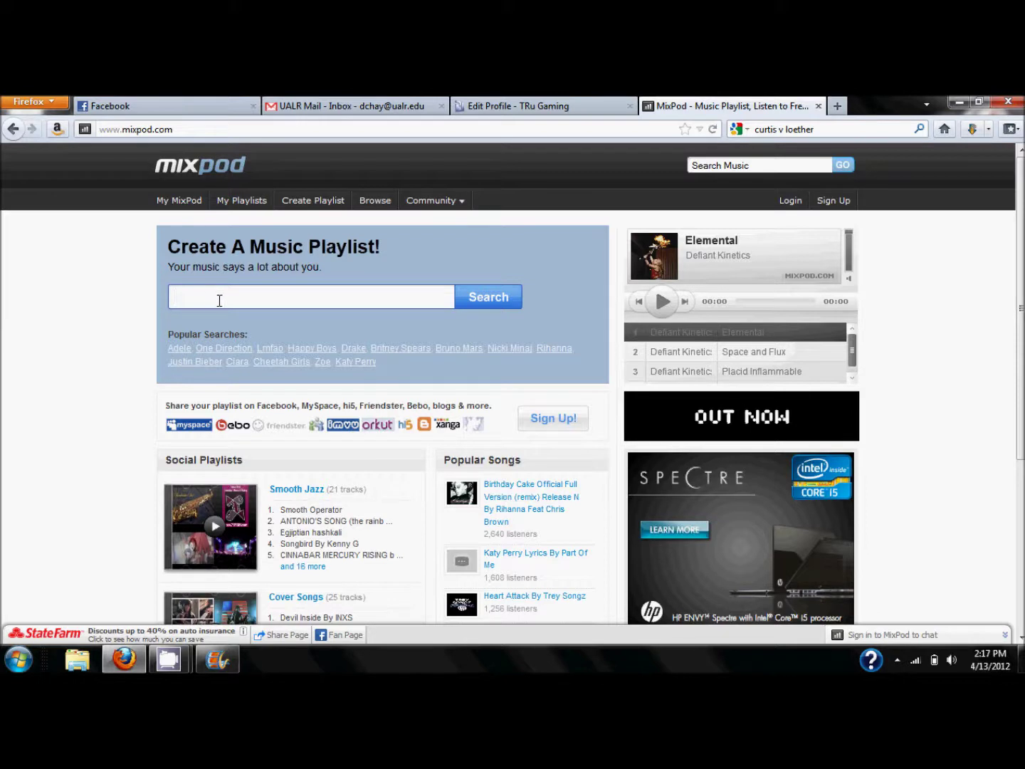
{"action": "left_click", "coordinate": [88, 304]}
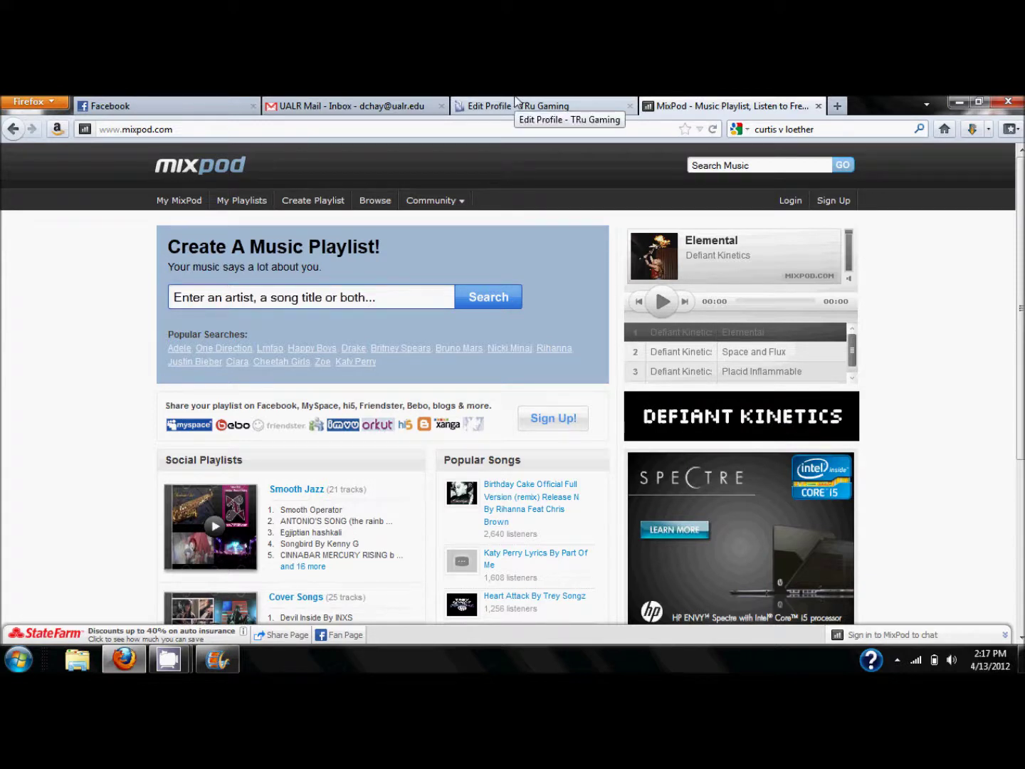
{"action": "left_click", "coordinate": [794, 211]}
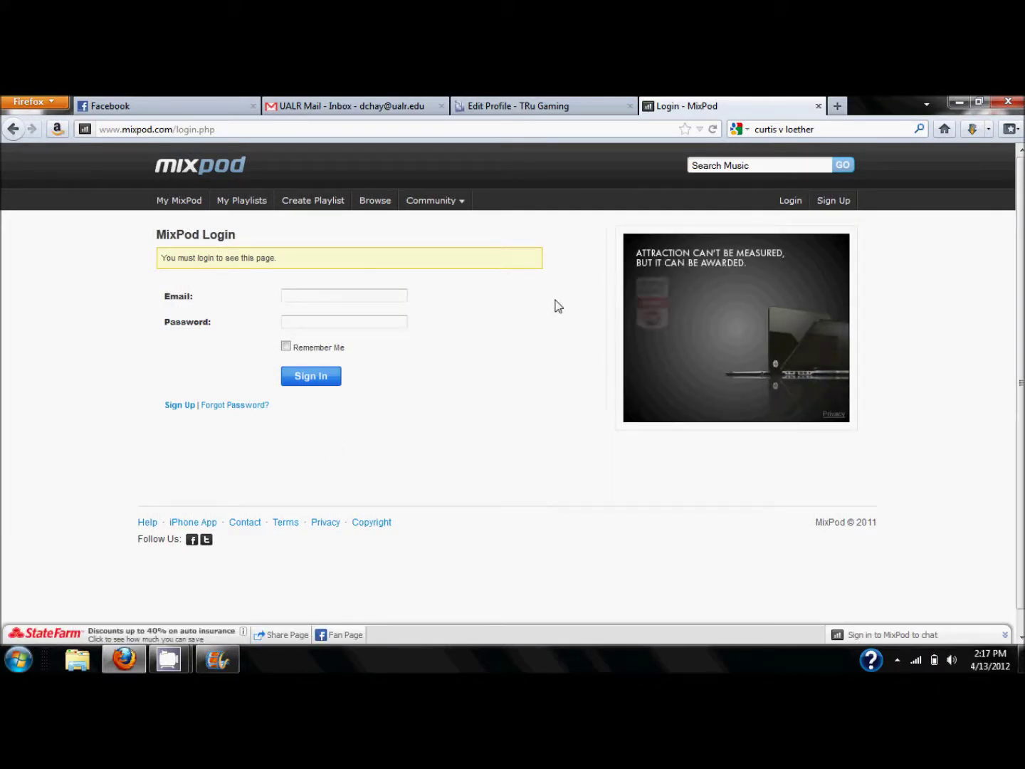
{"action": "left_click", "coordinate": [305, 207]}
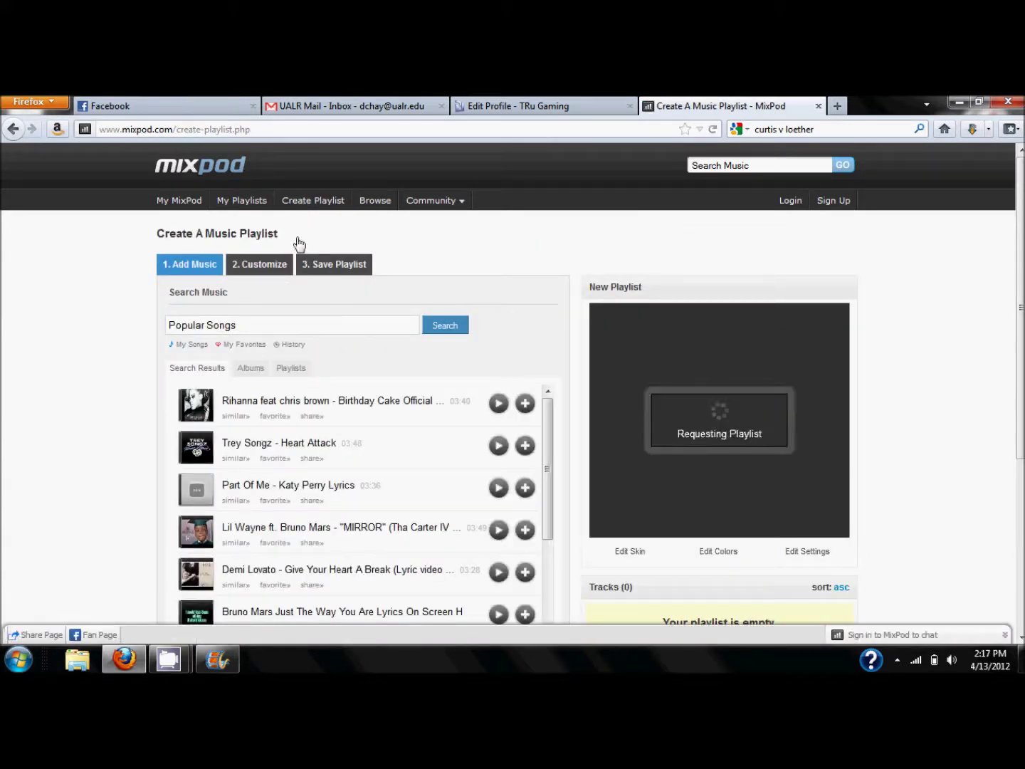
- Choose the Mixpod skin for the new playlist's player
{"action": "left_click", "coordinate": [630, 551]}
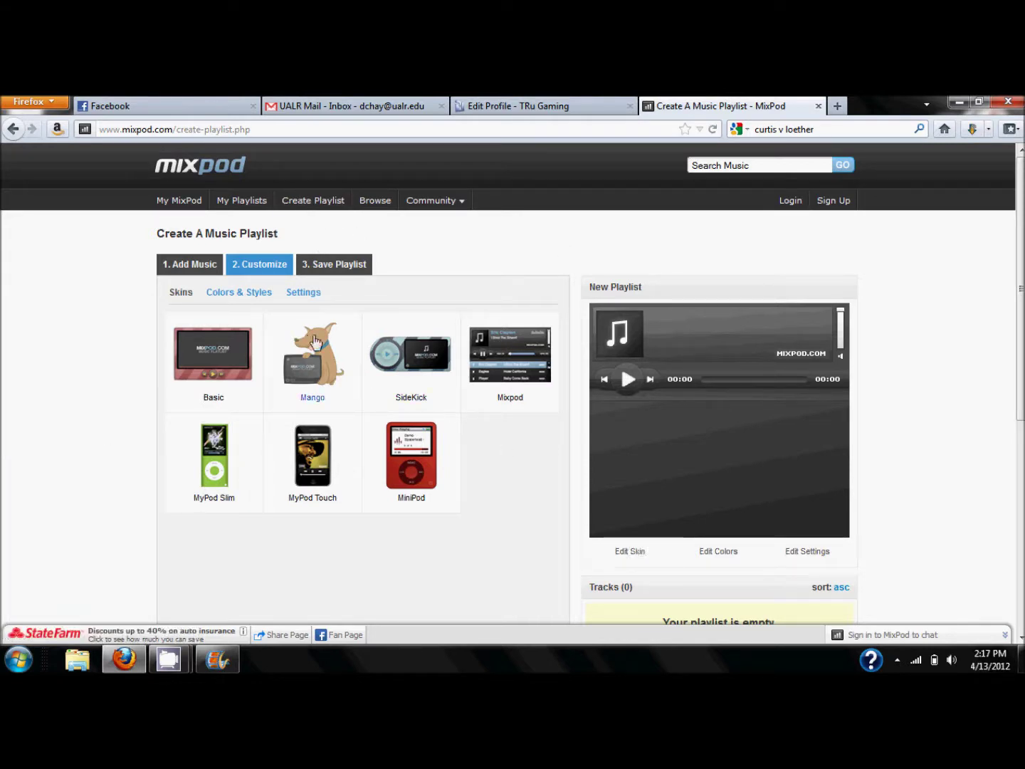
{"action": "left_click", "coordinate": [201, 270]}
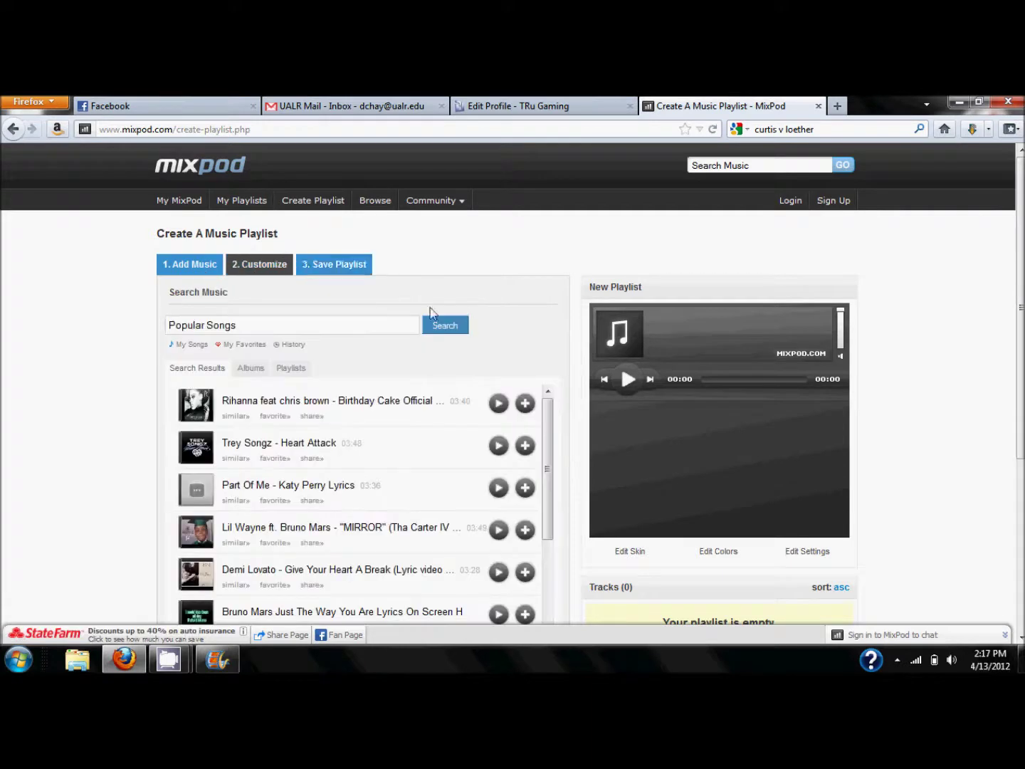
{"action": "left_click", "coordinate": [624, 552]}
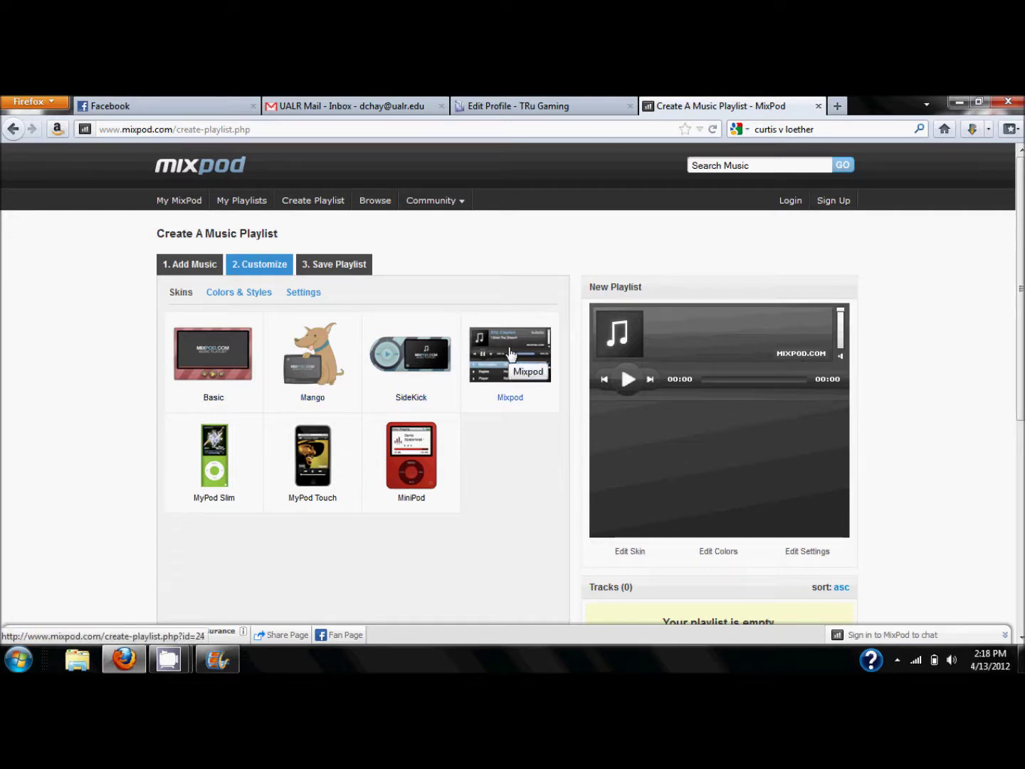
{"action": "left_click", "coordinate": [515, 398]}
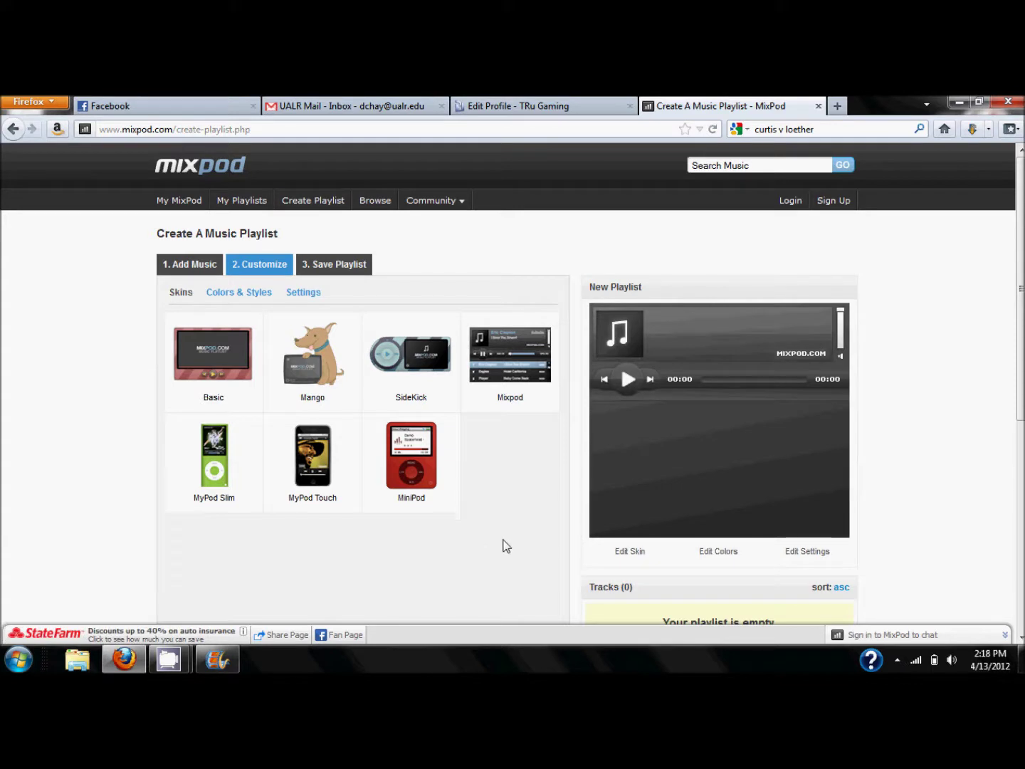
- Apply the Cactus Cooler 1 preset palette to the new playlist's player
{"action": "left_click", "coordinate": [736, 553]}
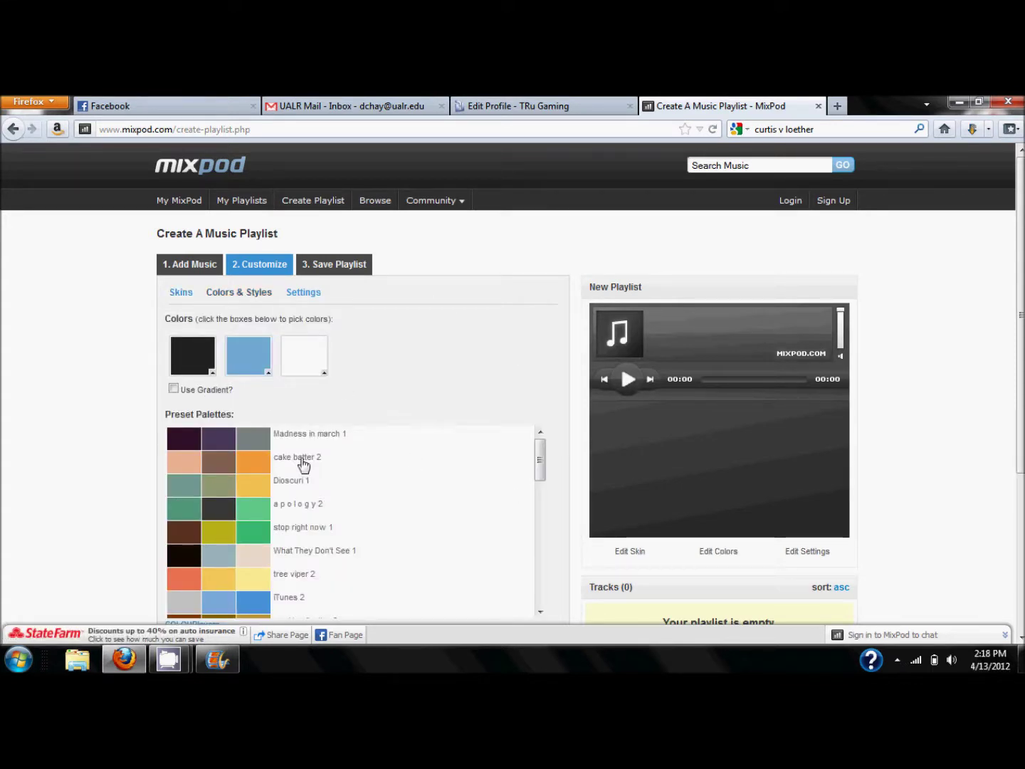
{"action": "scroll", "coordinate": [438, 445], "scroll_direction": "down", "scroll_amount": 1}
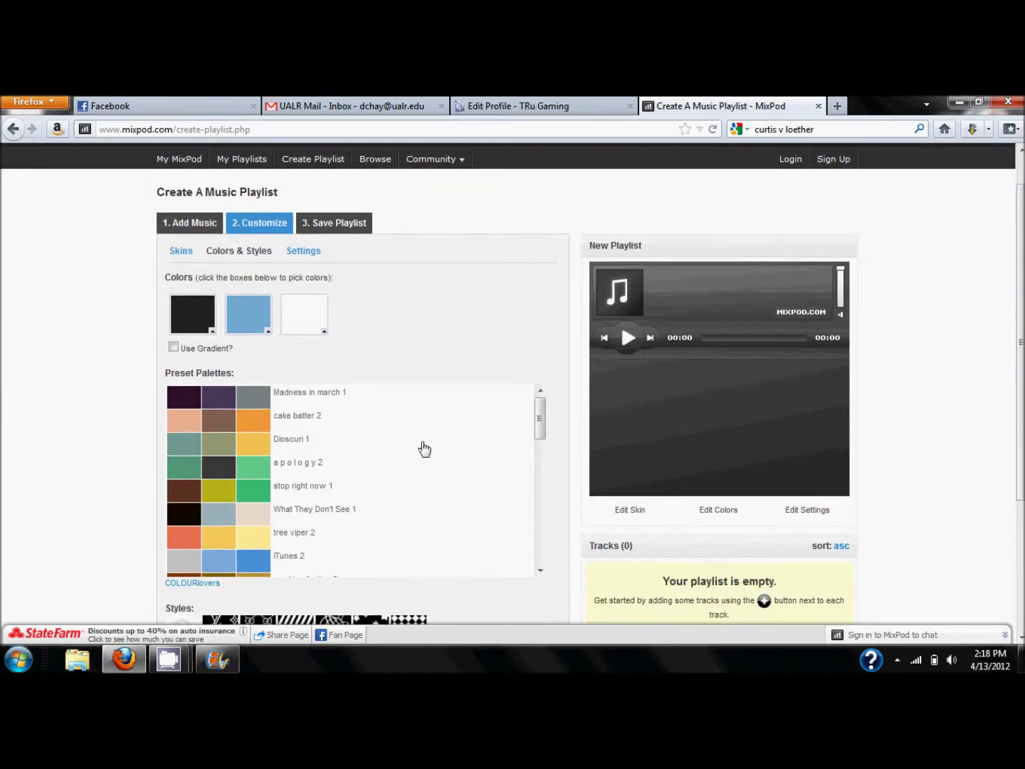
{"action": "left_click_drag", "start_coordinate": [543, 417], "coordinate": [542, 477]}
{"action": "left_click", "coordinate": [183, 503]}
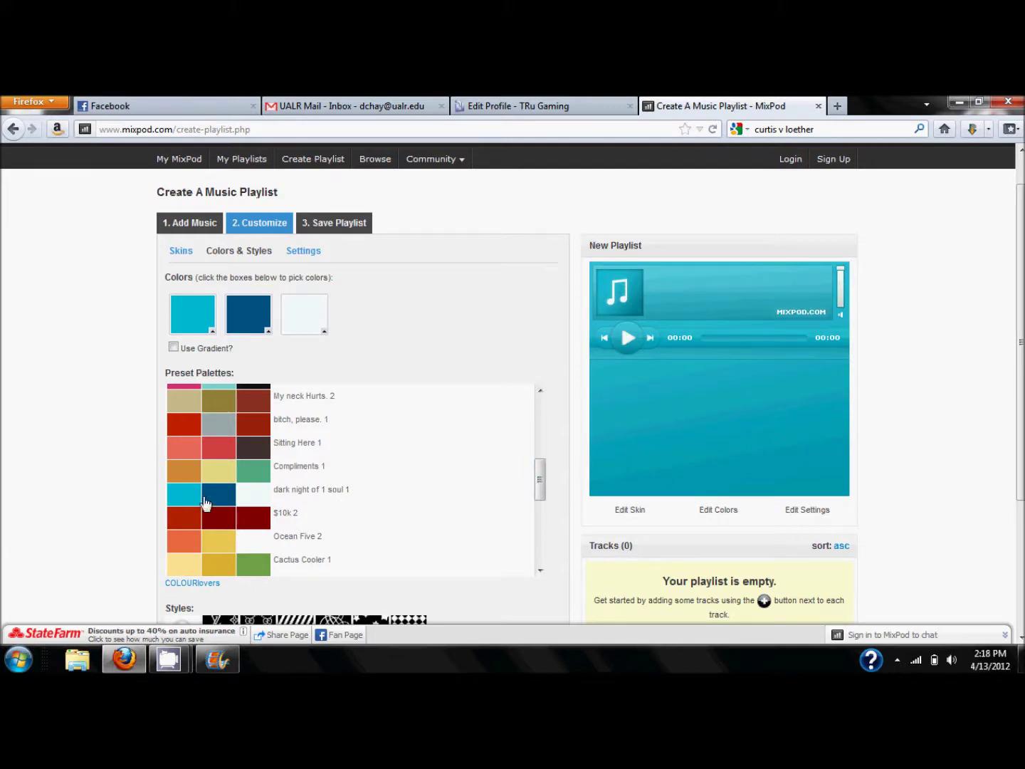
{"action": "left_click", "coordinate": [206, 473]}
{"action": "left_click", "coordinate": [240, 562]}
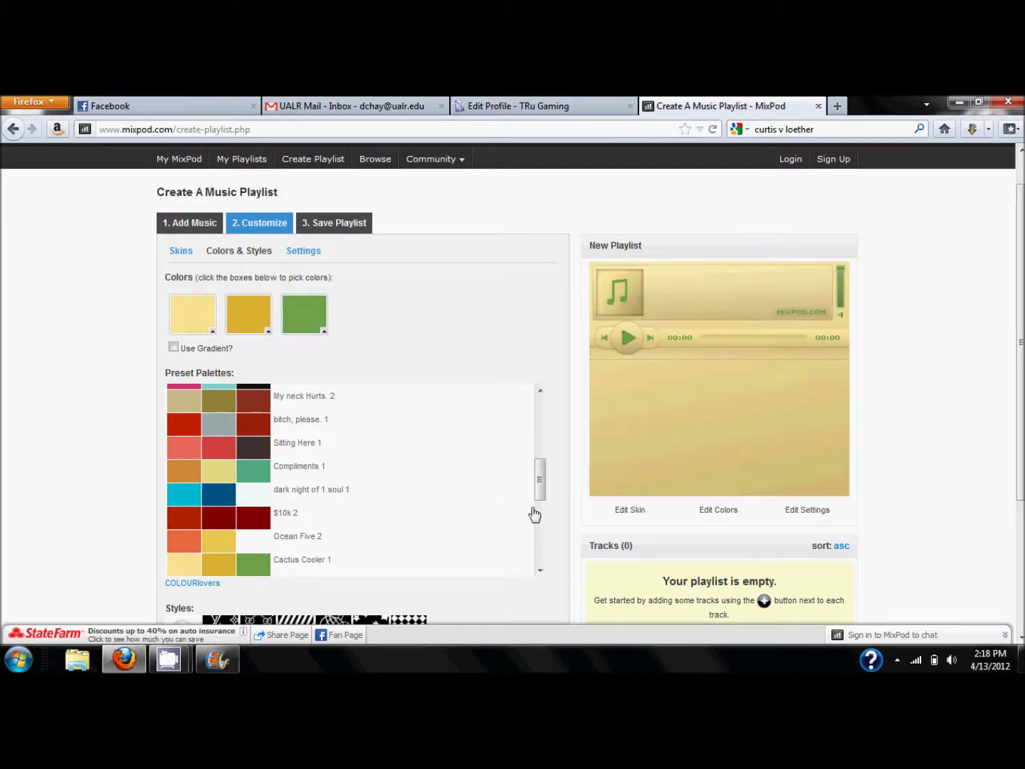
{"action": "left_click_drag", "start_coordinate": [540, 478], "coordinate": [537, 378]}
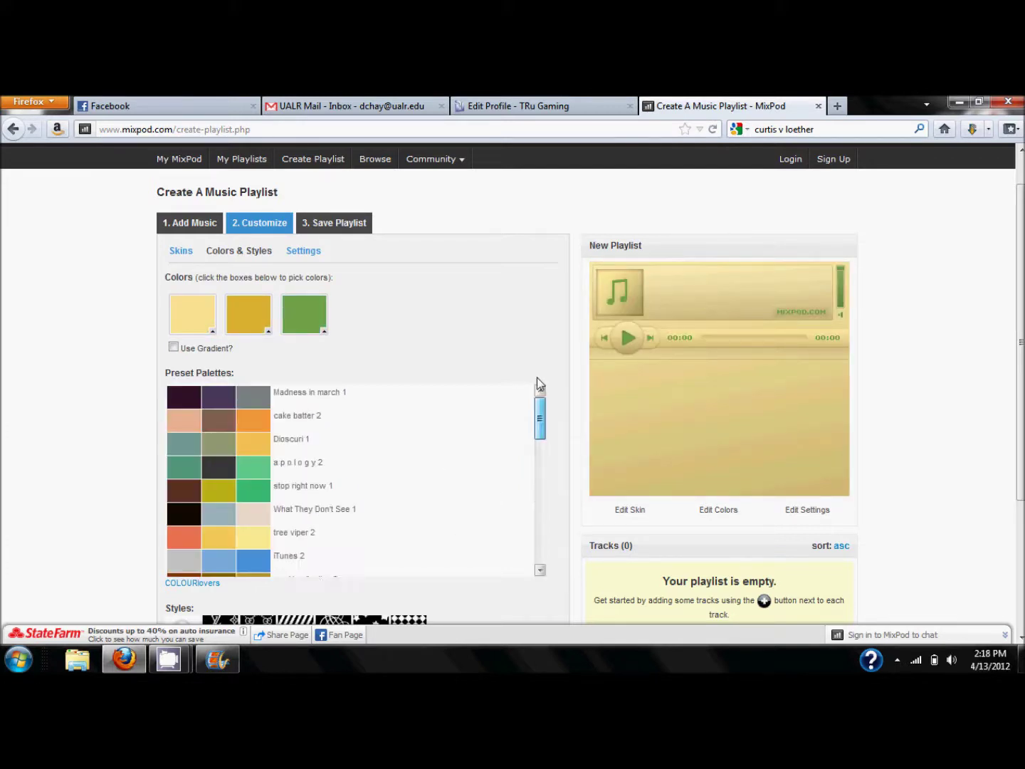
- Look through the suggested popular songs and search the music catalogue for "By Bless the Fall"
{"action": "left_click", "coordinate": [185, 227]}
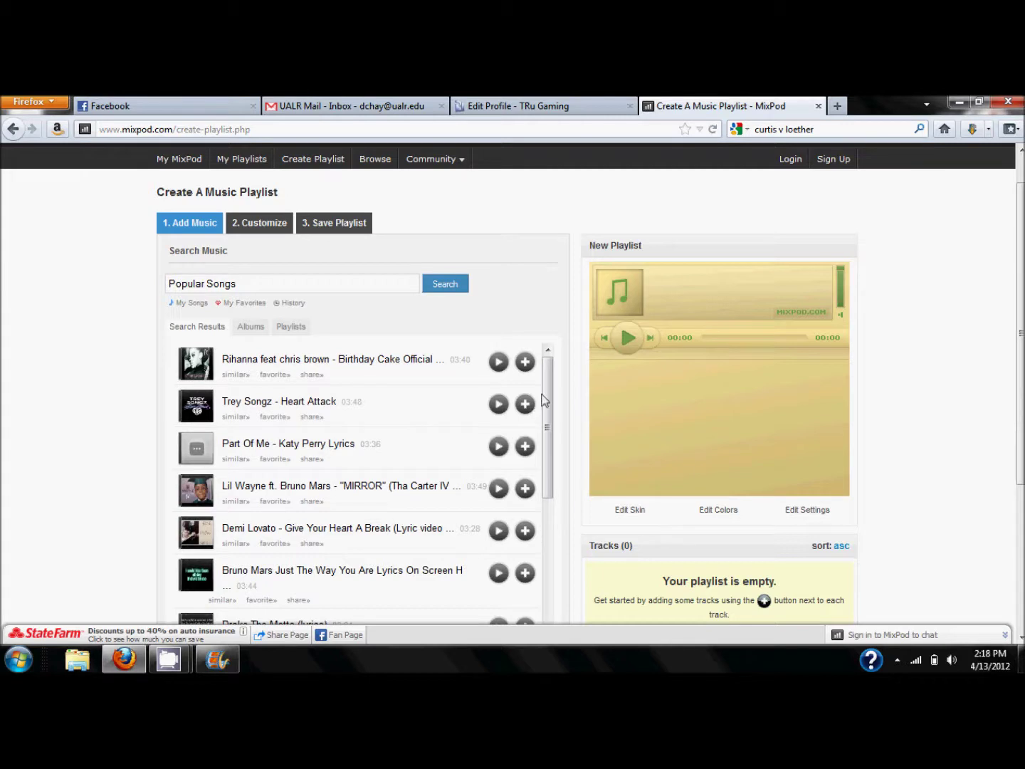
{"action": "scroll", "coordinate": [548, 426], "scroll_direction": "down", "scroll_amount": 2}
{"action": "left_click_drag", "start_coordinate": [550, 449], "coordinate": [526, 656]}
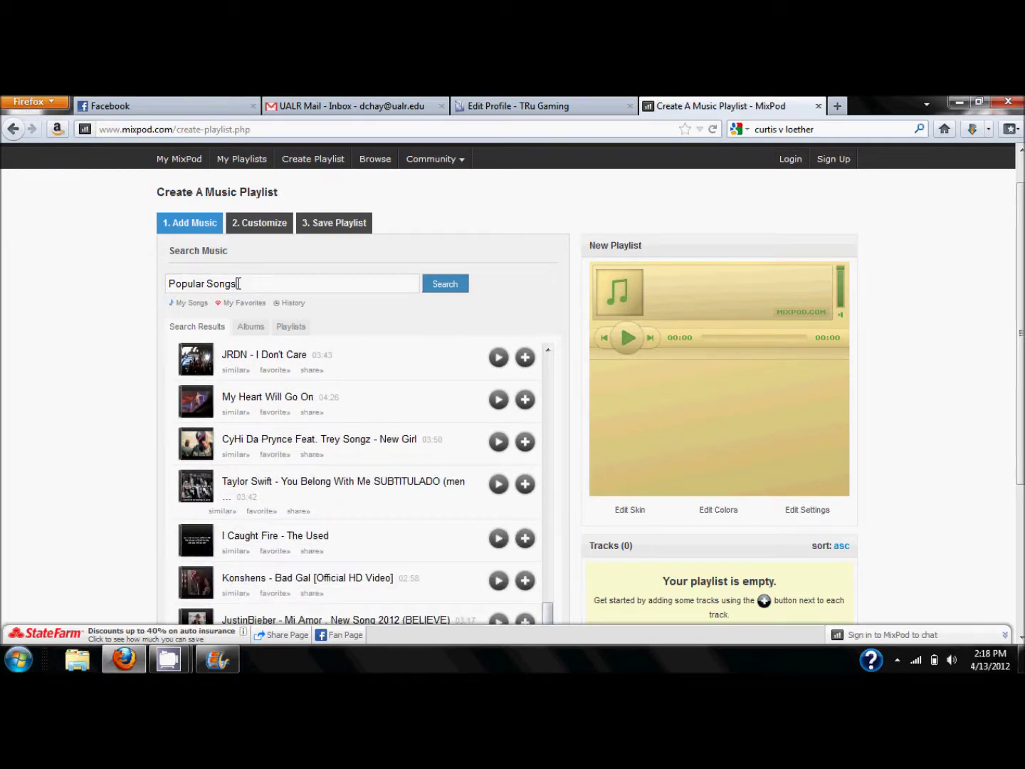
{"action": "left_click_drag", "start_coordinate": [238, 284], "coordinate": [1, 207]}
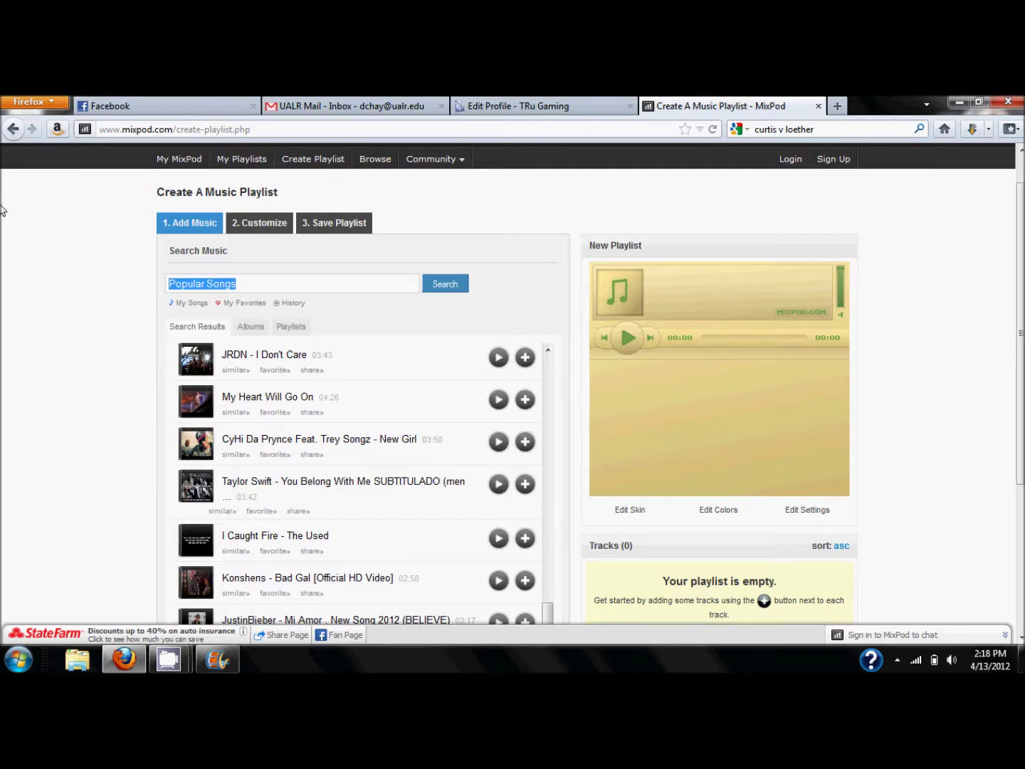
{"action": "type", "text": "bless"}
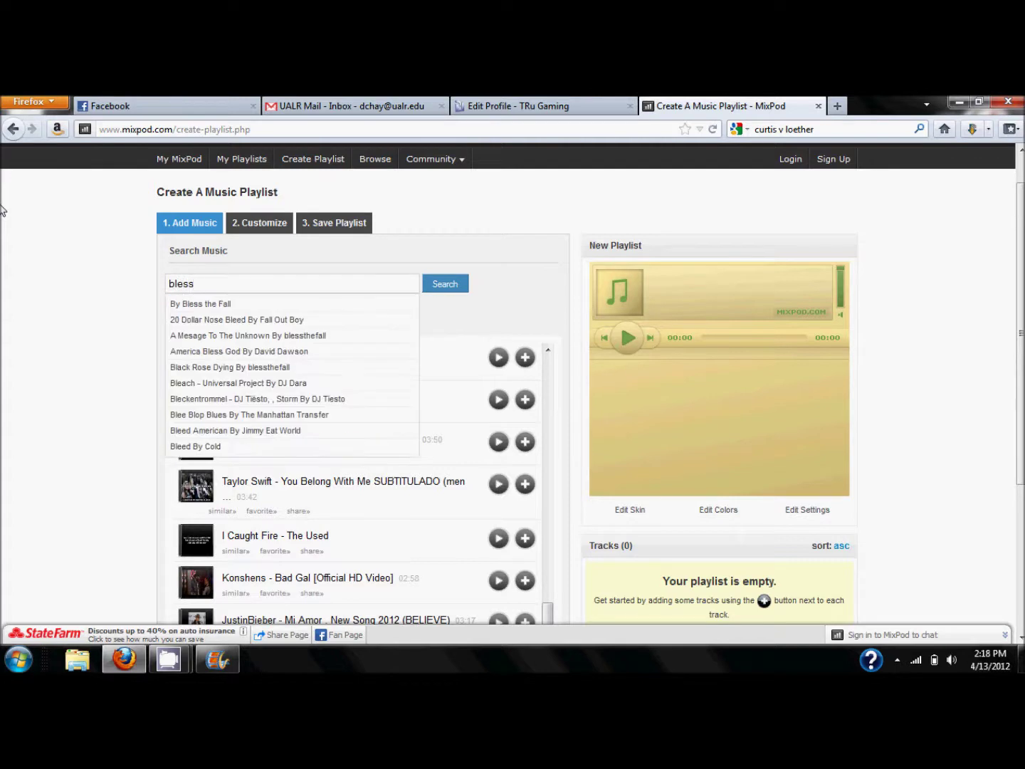
{"action": "left_click", "coordinate": [173, 304]}
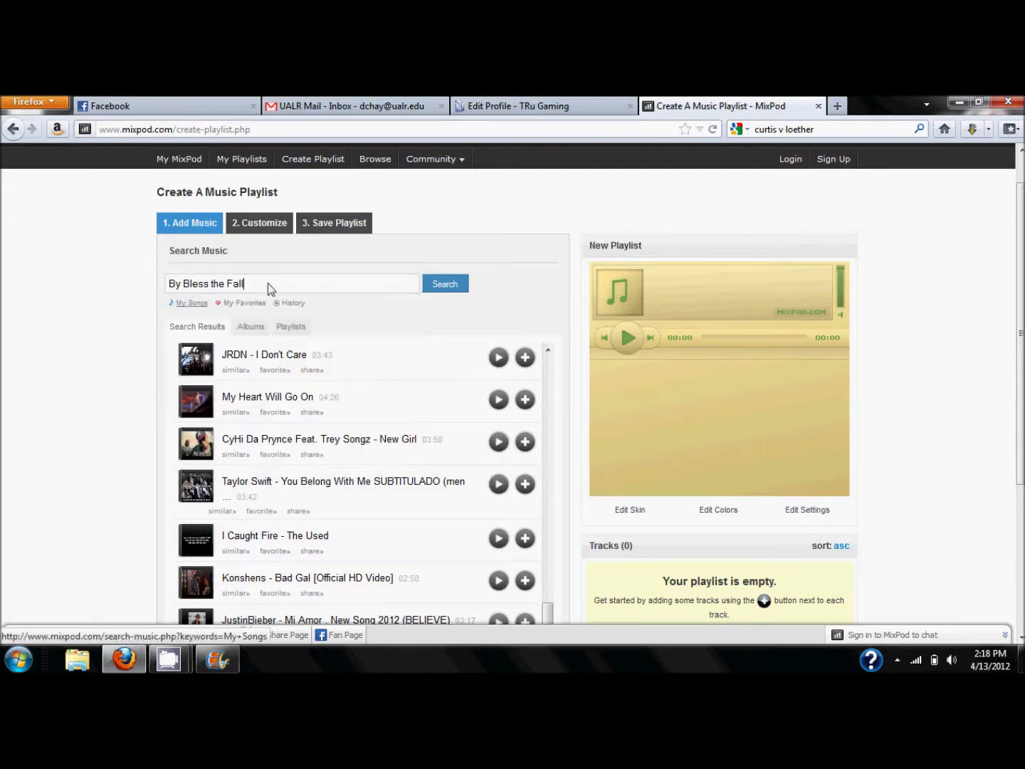
{"action": "left_click", "coordinate": [447, 292]}
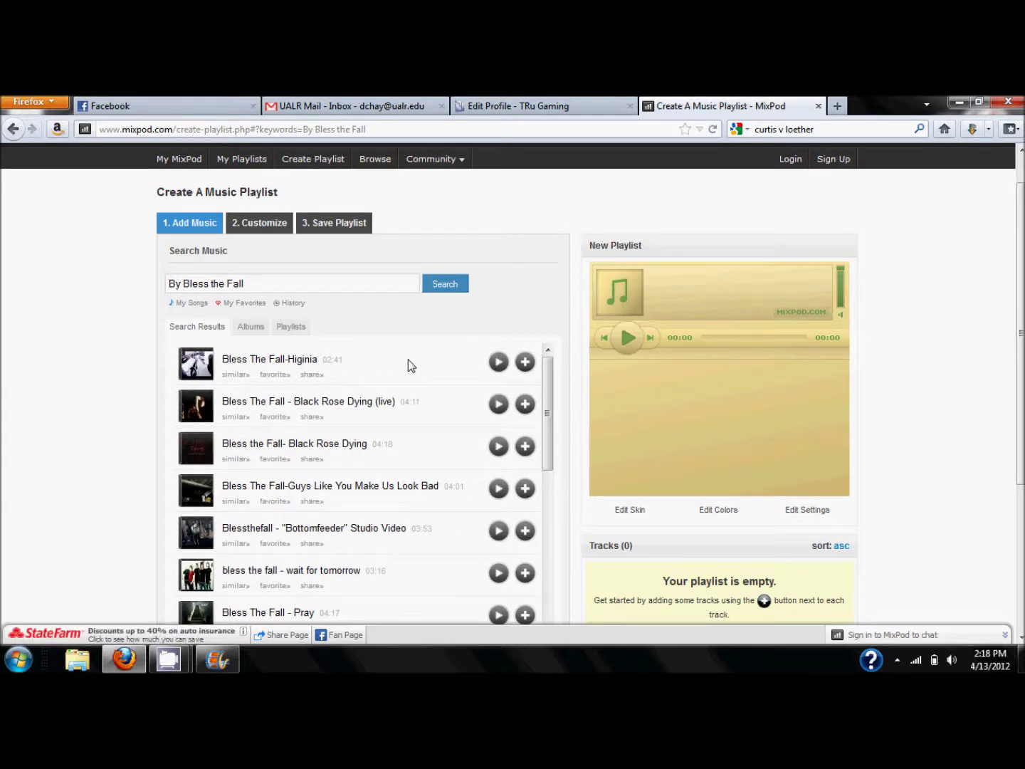
- Preview the song Bless The Fall-Higinia and add it to the new playlist
{"action": "left_click", "coordinate": [499, 363]}
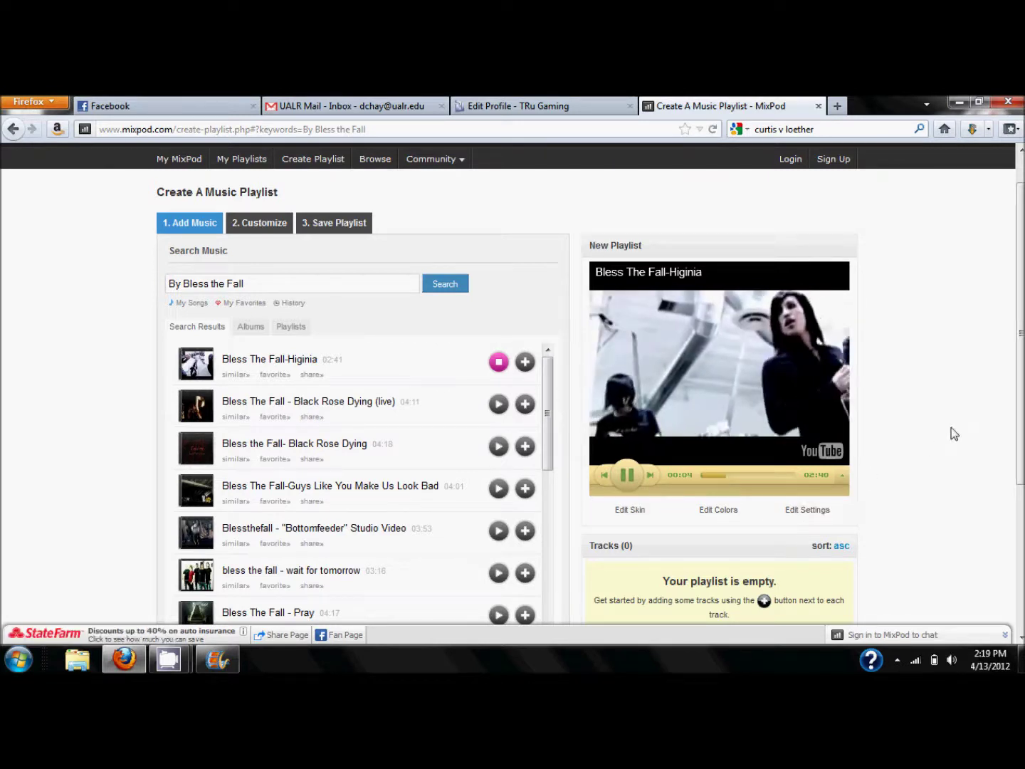
{"action": "left_click", "coordinate": [715, 475]}
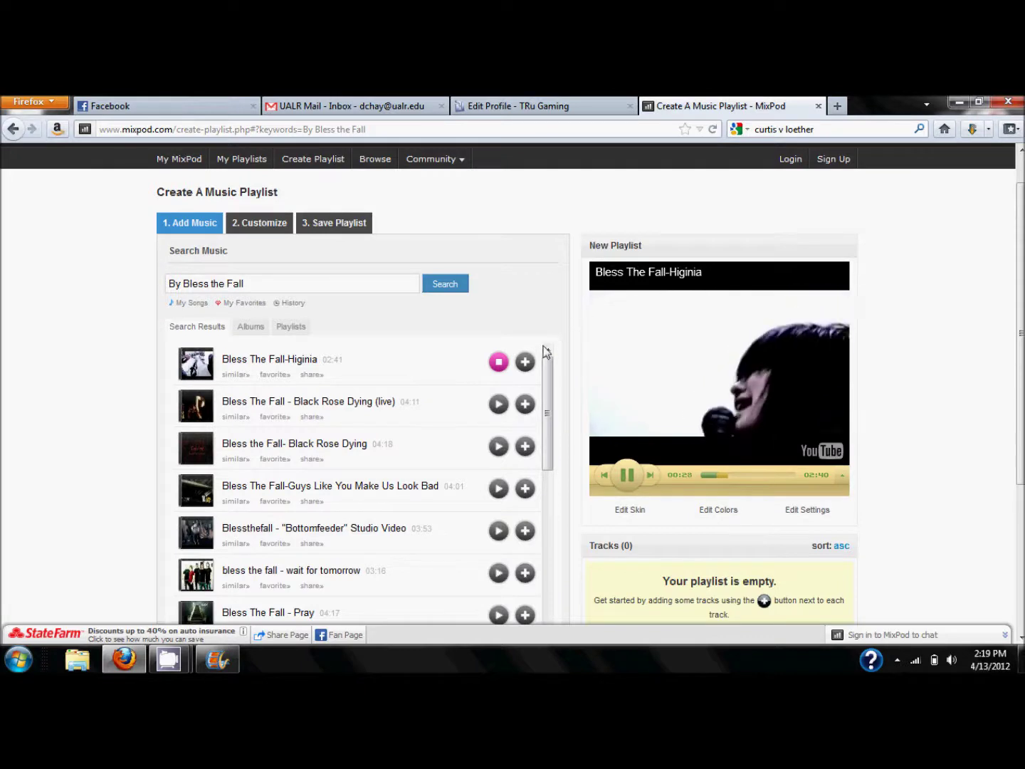
{"action": "left_click", "coordinate": [502, 369]}
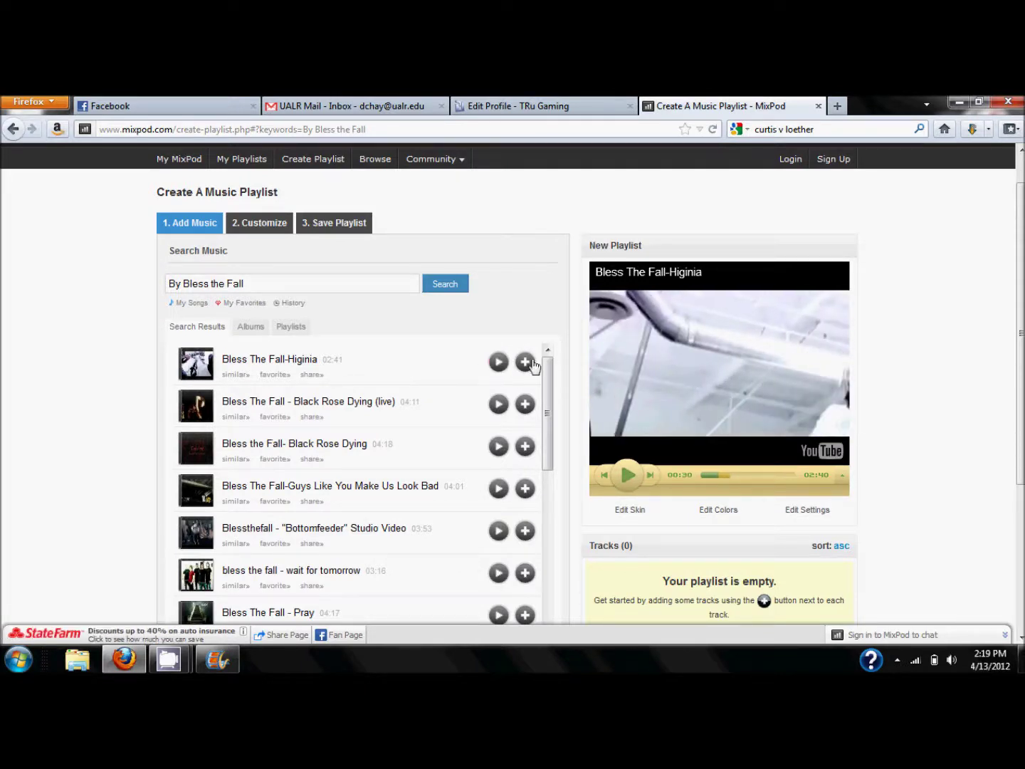
{"action": "left_click", "coordinate": [524, 362]}
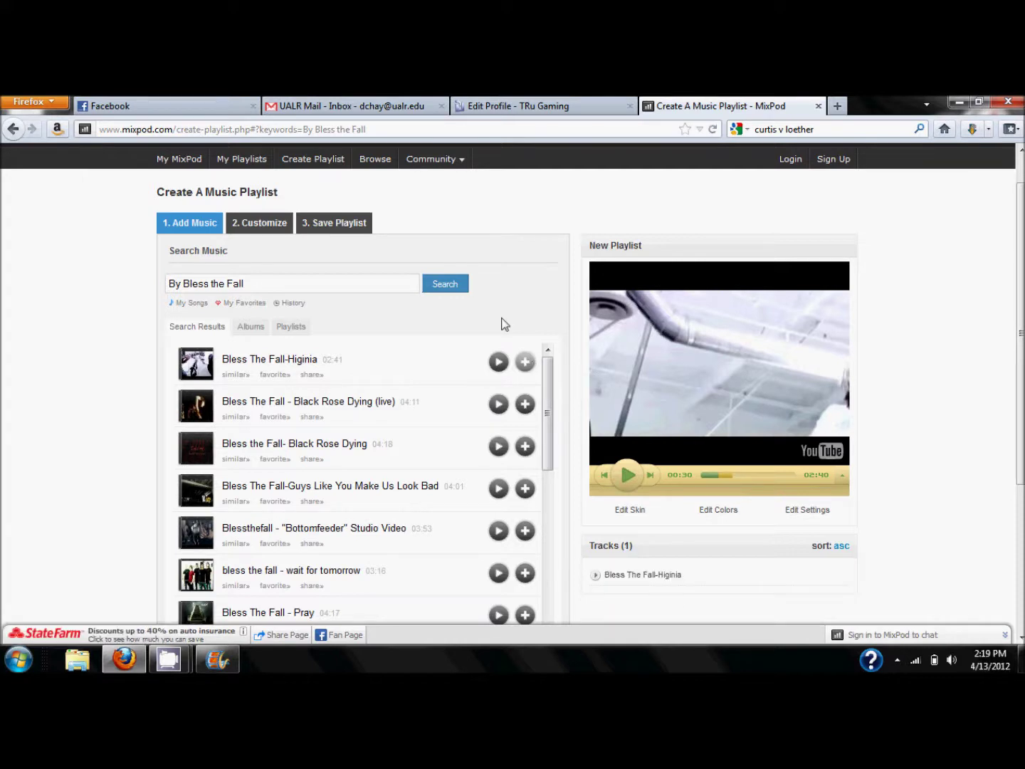
- Title the playlist "test" and save it to get its code
{"action": "left_click", "coordinate": [337, 225]}
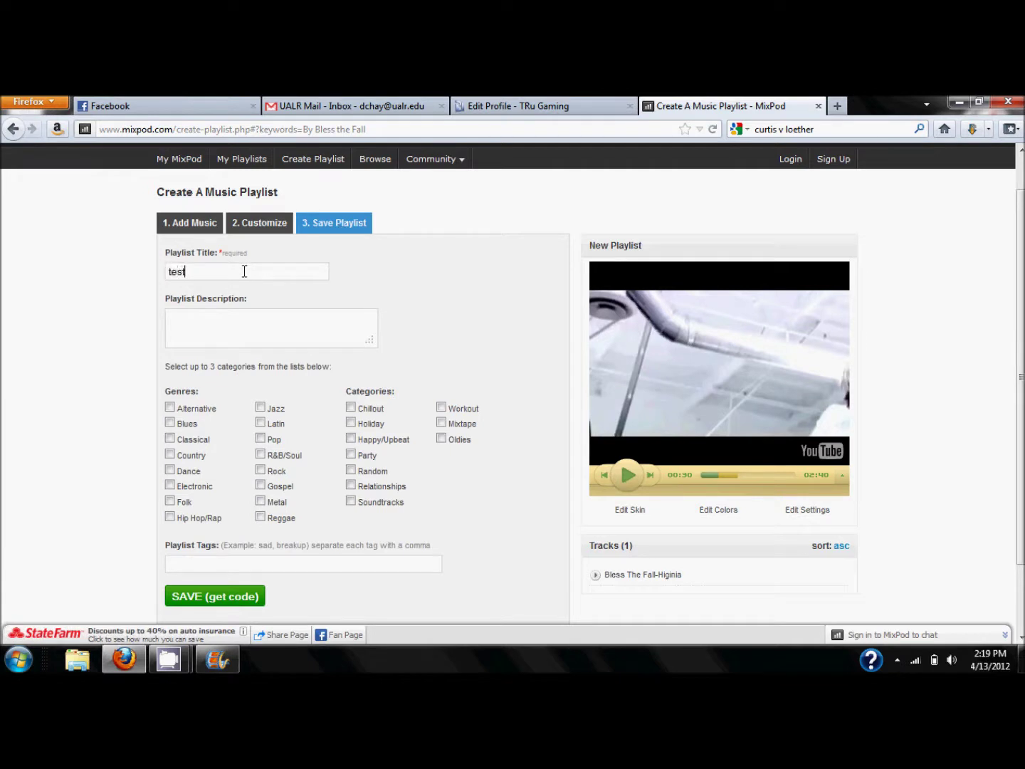
{"action": "left_click", "coordinate": [209, 329]}
{"action": "left_click", "coordinate": [211, 598]}
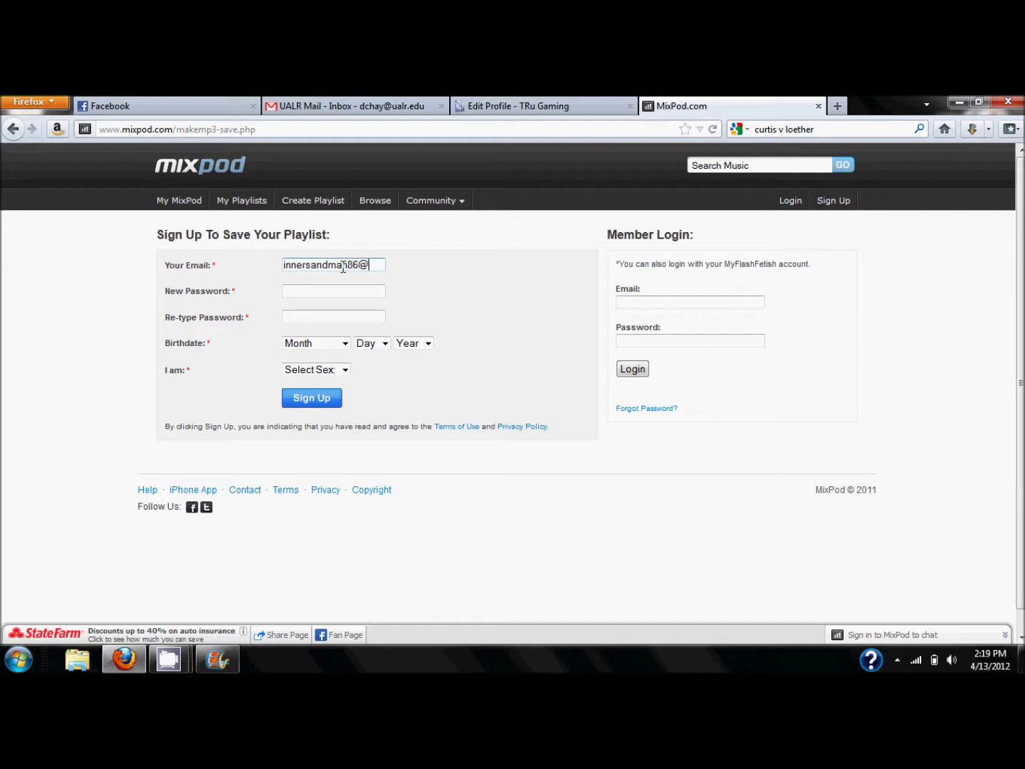
- Enter the e-mail address and the new account password, with its confirmation, in the MixPod sign-up form
{"action": "type", "text": "oo.com"}
{"action": "key", "text": "Tab"}
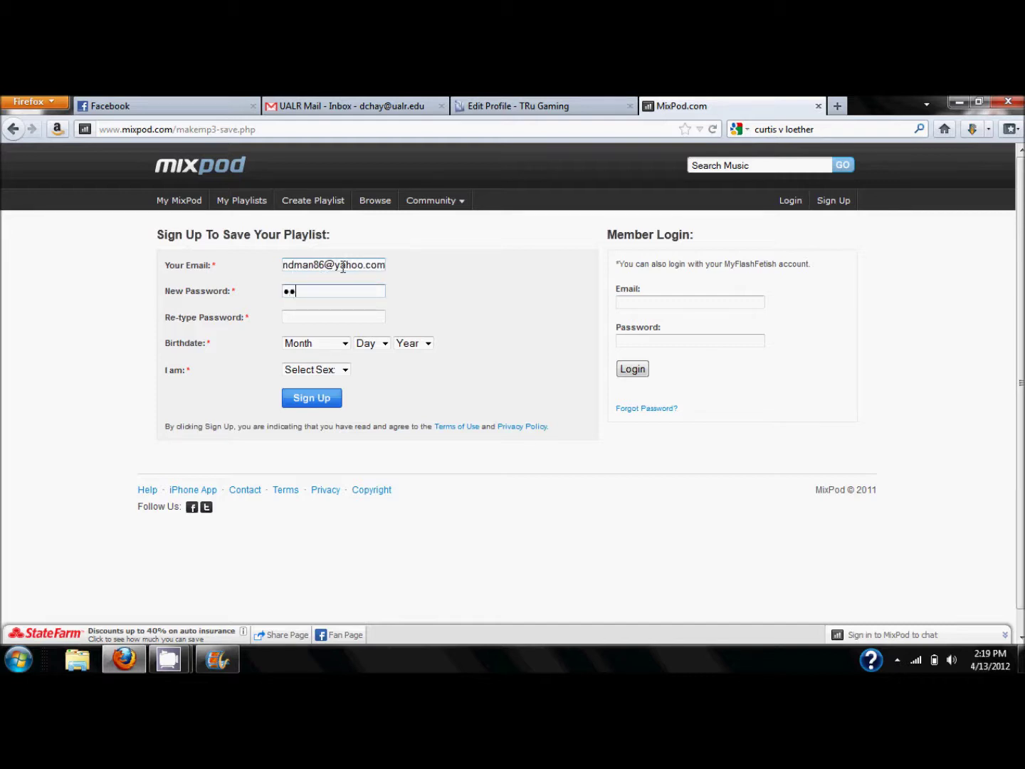
{"action": "key", "text": "Tab"}
{"action": "type", "text": "•"}
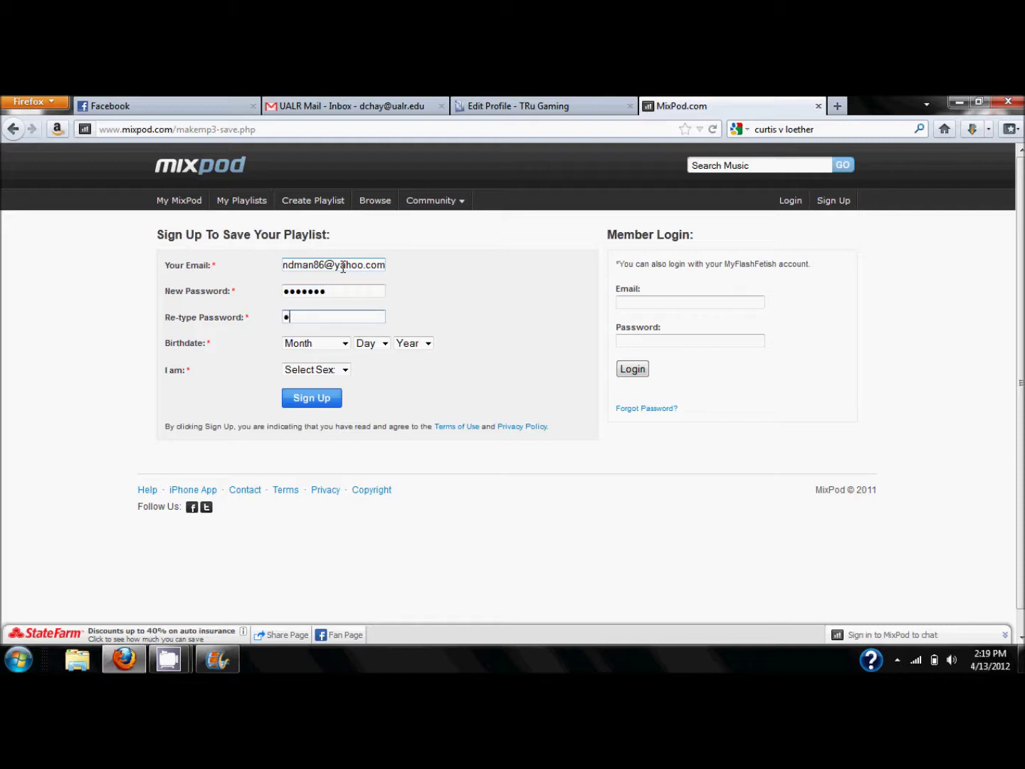
- Choose the account holder's birthdate and sex, and submit the sign-up to save the playlist
{"action": "left_click", "coordinate": [343, 343]}
{"action": "left_click", "coordinate": [313, 417]}
{"action": "left_click", "coordinate": [375, 343]}
{"action": "left_click", "coordinate": [371, 416]}
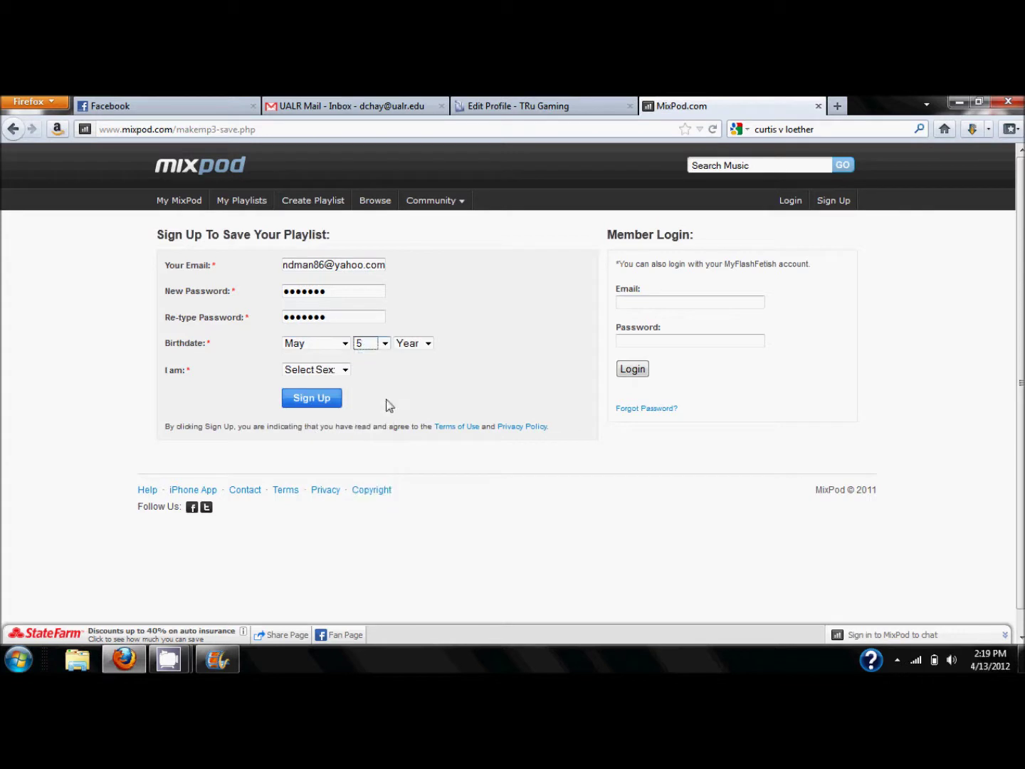
{"action": "left_click", "coordinate": [427, 343]}
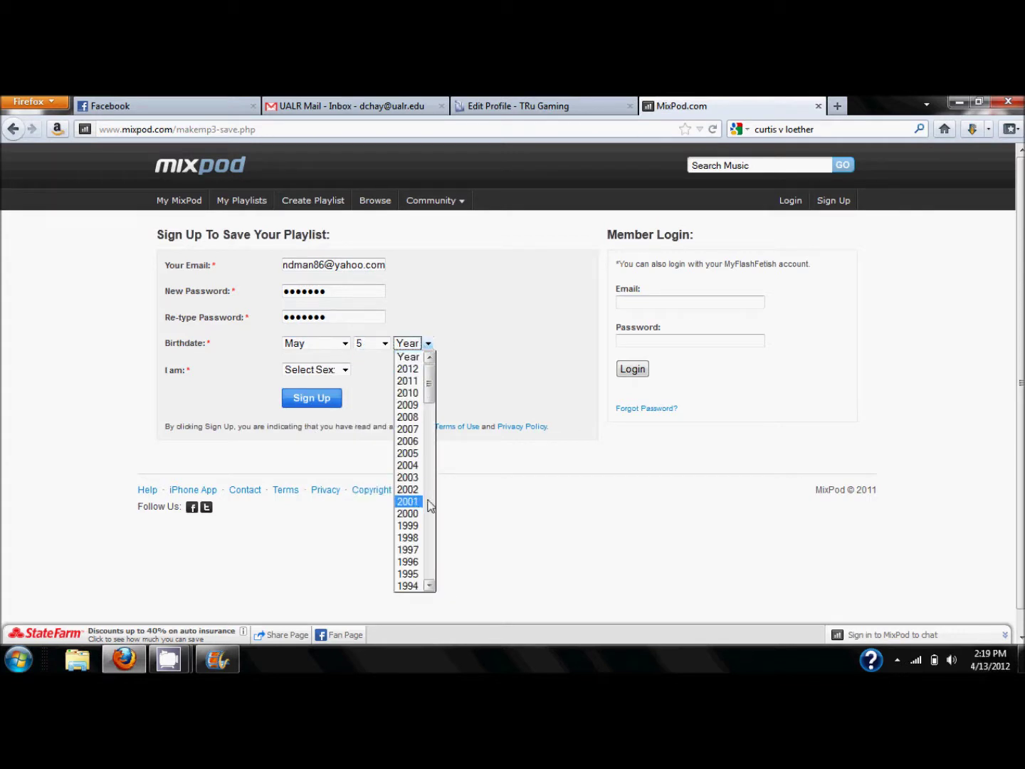
{"action": "left_click", "coordinate": [417, 538]}
{"action": "left_click", "coordinate": [342, 368]}
{"action": "left_click", "coordinate": [306, 392]}
{"action": "left_click", "coordinate": [311, 400]}
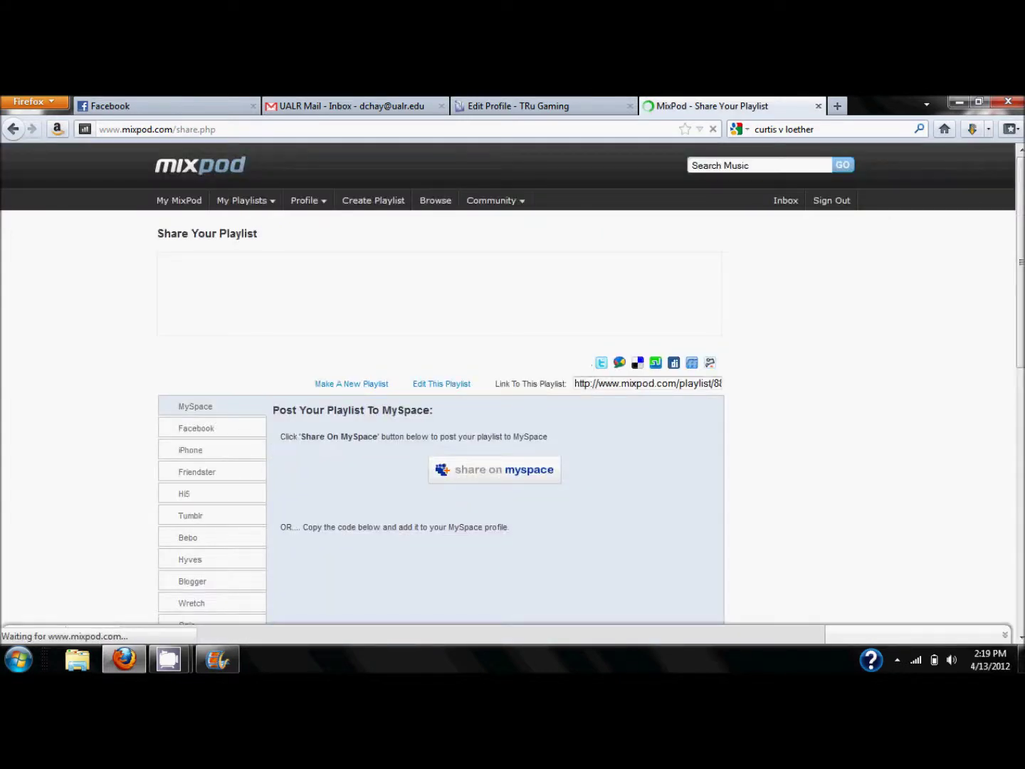
- Display the saved playlist's embed code for posting to other sites
{"action": "left_click_drag", "start_coordinate": [1023, 227], "coordinate": [1022, 259]}
{"action": "scroll", "coordinate": [609, 468], "scroll_direction": "down", "scroll_amount": 3}
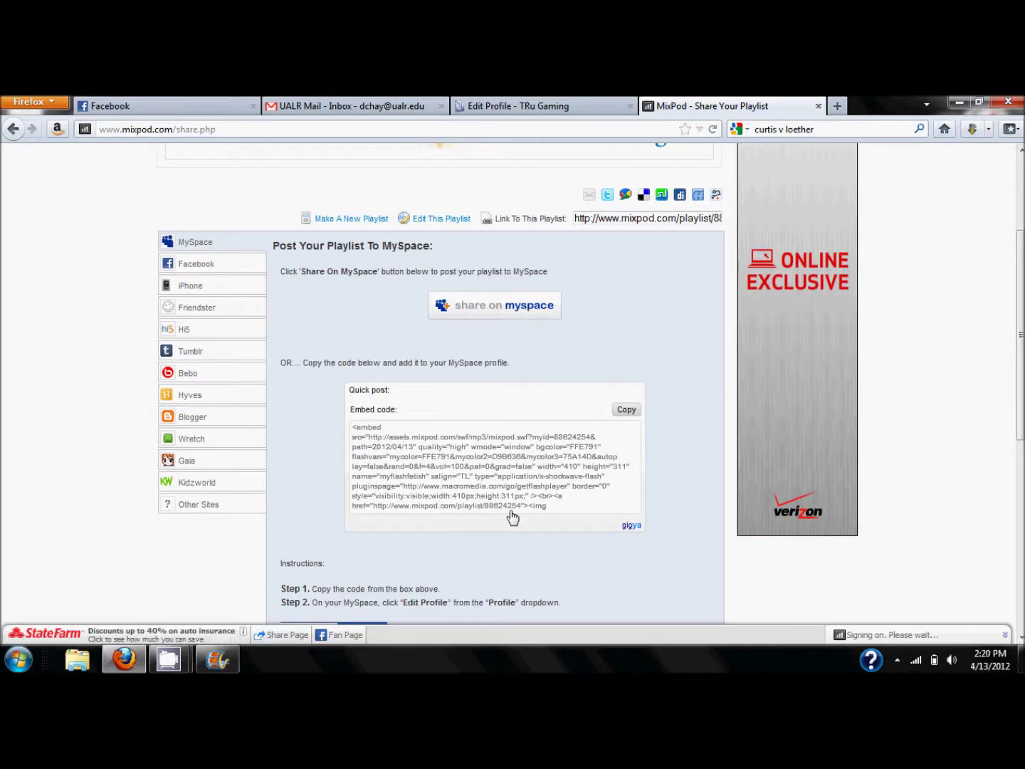
{"action": "left_click", "coordinate": [200, 505]}
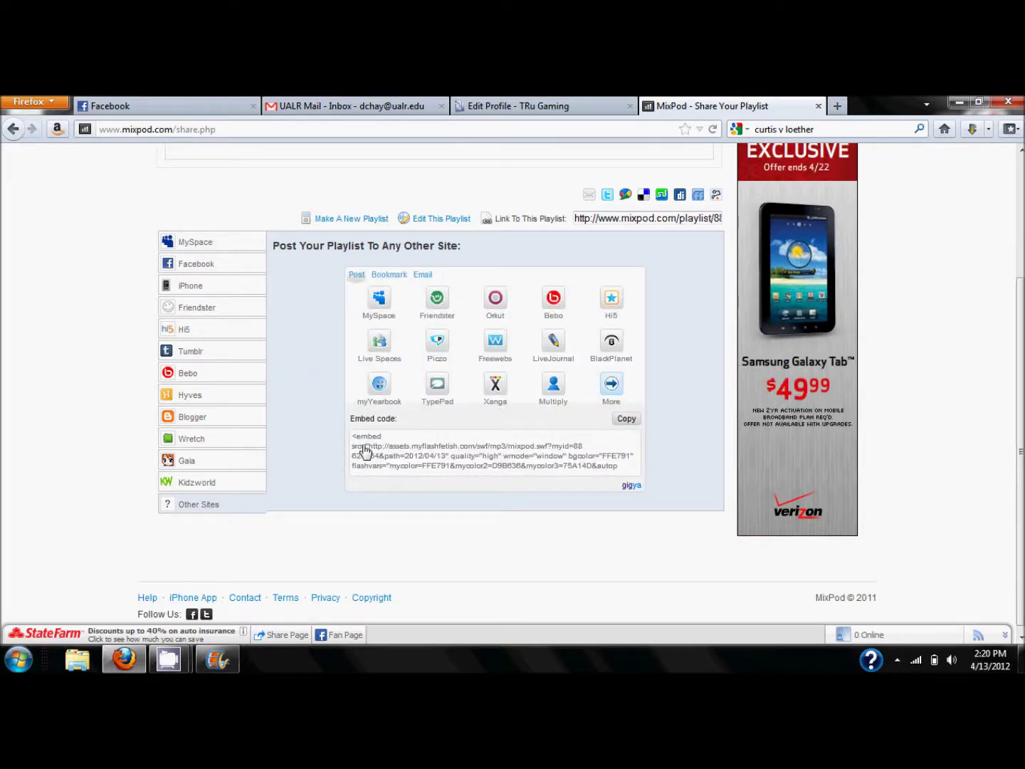
- Check the MixPod playlist ID field in the TRu Gaming profile and locate the matching ID at the end of the MixPod playlist link
{"action": "left_click", "coordinate": [545, 105]}
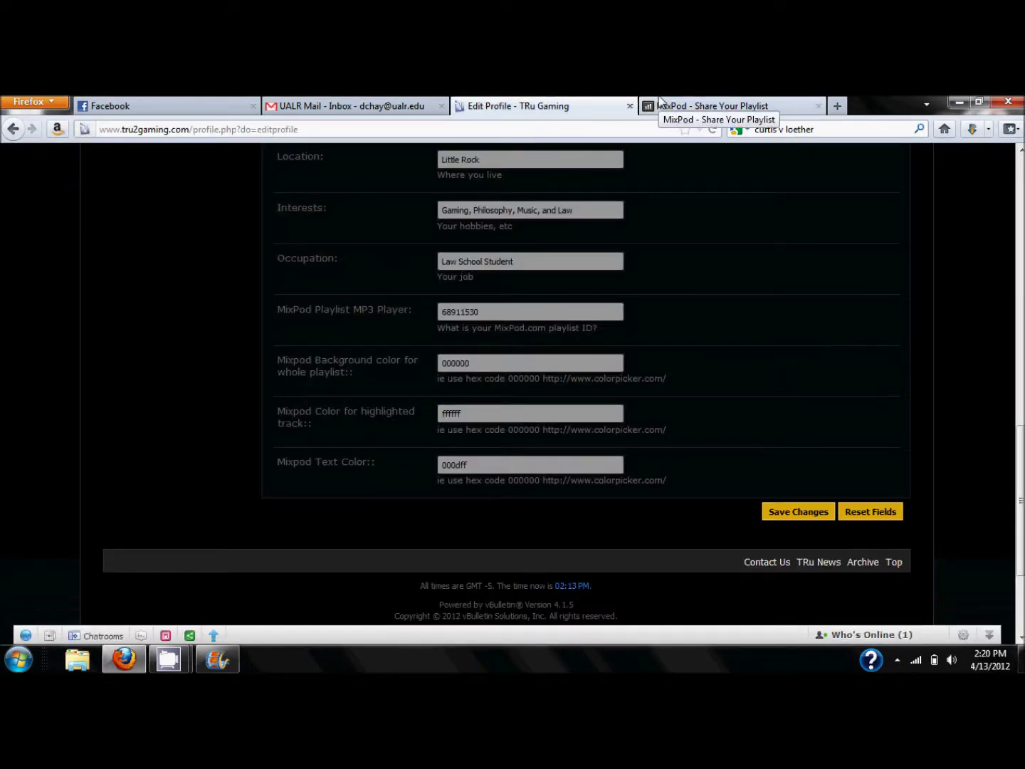
{"action": "left_click", "coordinate": [659, 104]}
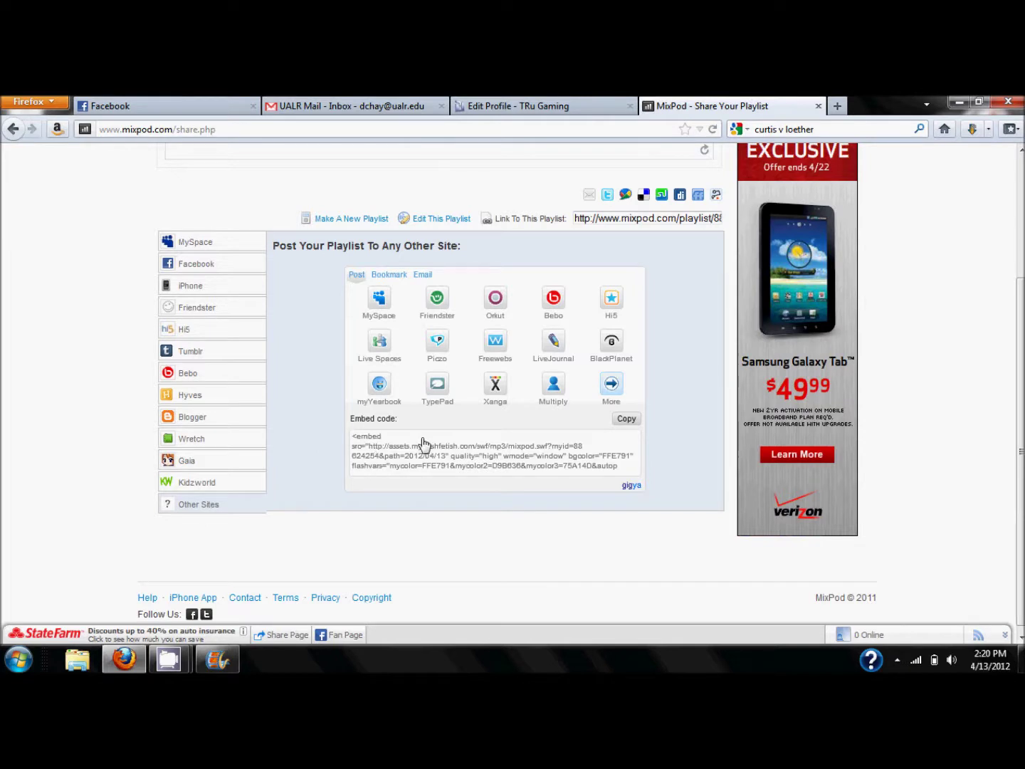
{"action": "left_click_drag", "start_coordinate": [636, 218], "coordinate": [703, 220]}
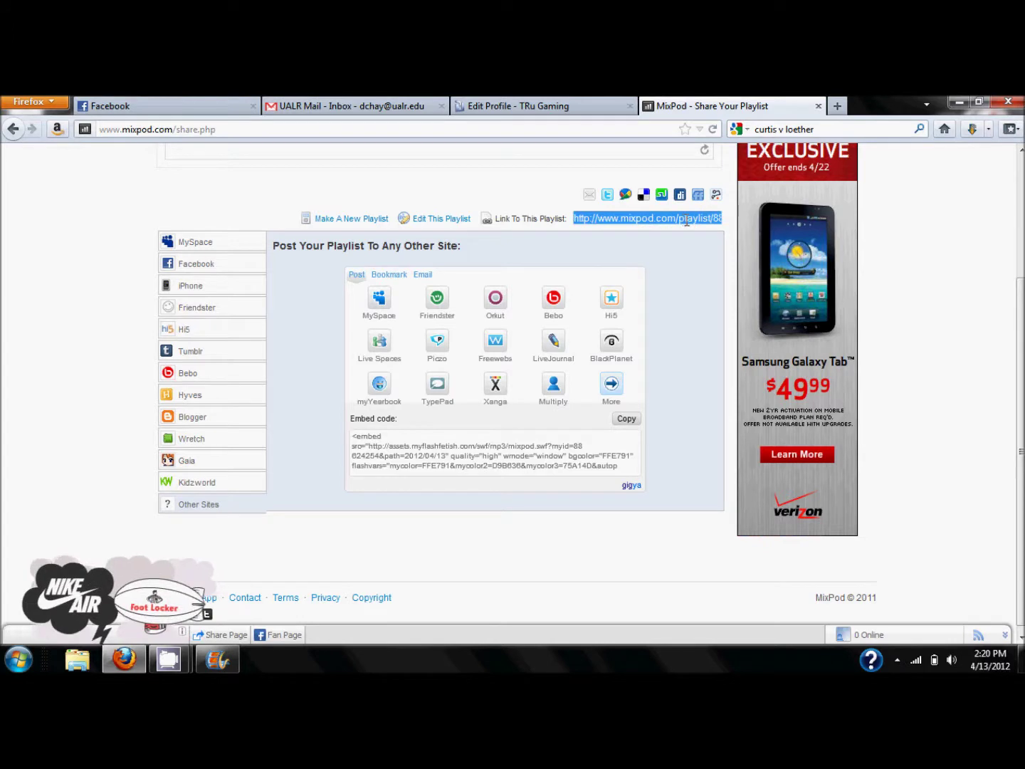
{"action": "left_click", "coordinate": [689, 220]}
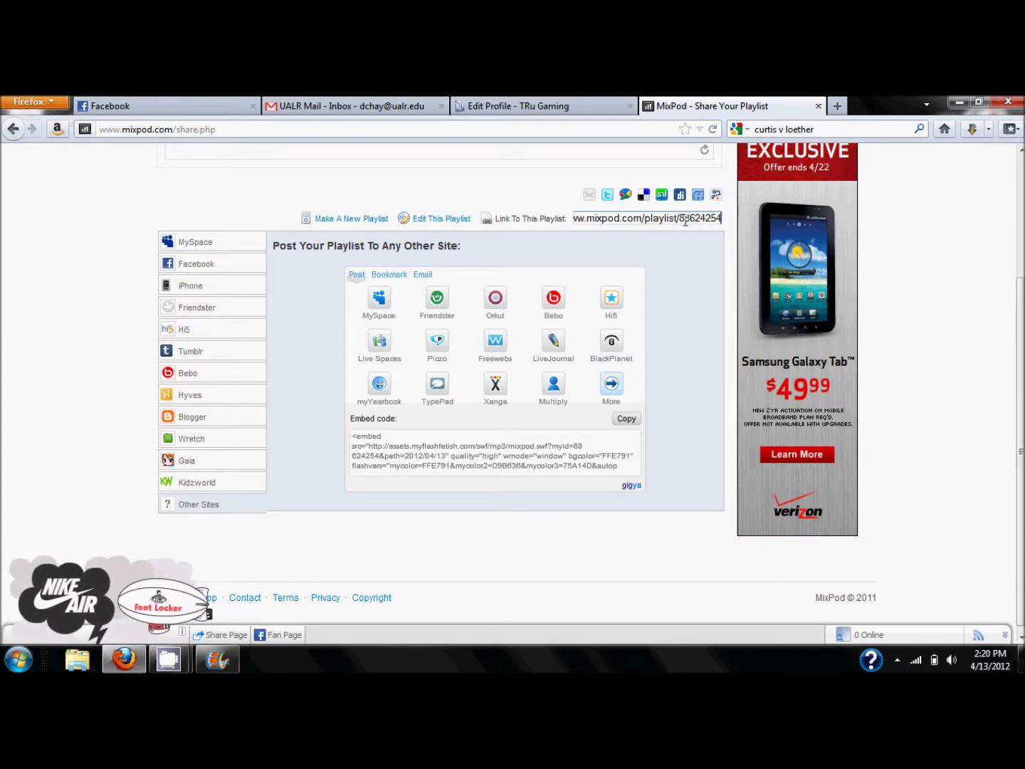
{"action": "left_click_drag", "start_coordinate": [680, 219], "coordinate": [730, 220]}
{"action": "triple_click", "coordinate": [706, 219]}
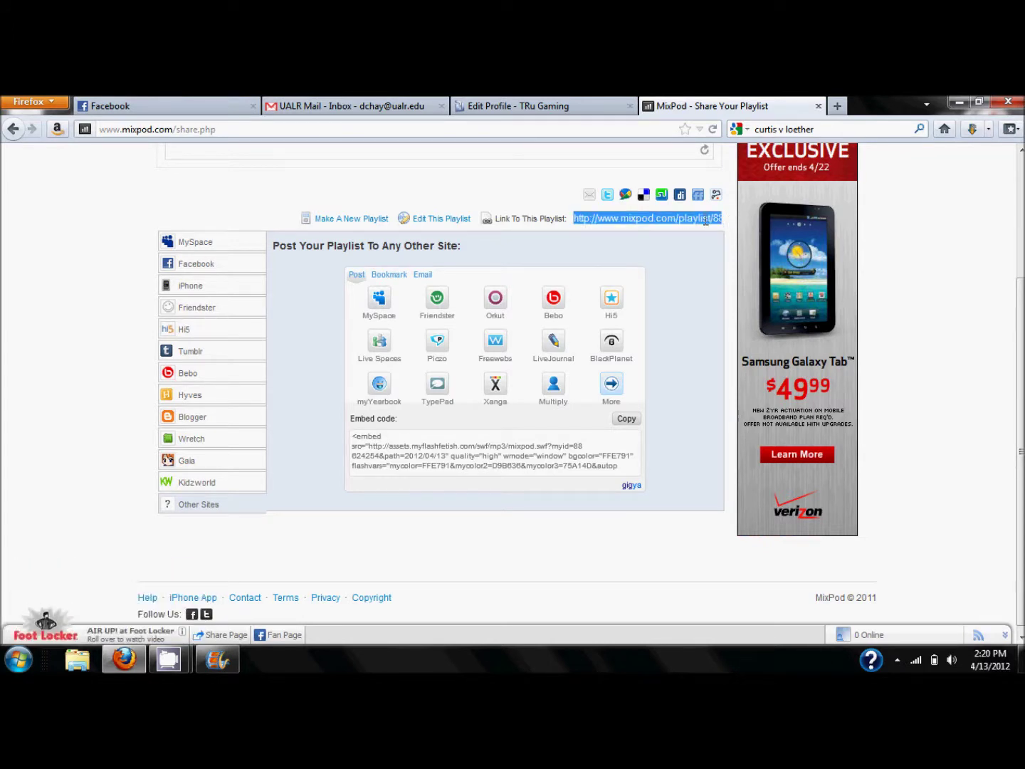
{"action": "key", "text": "End"}
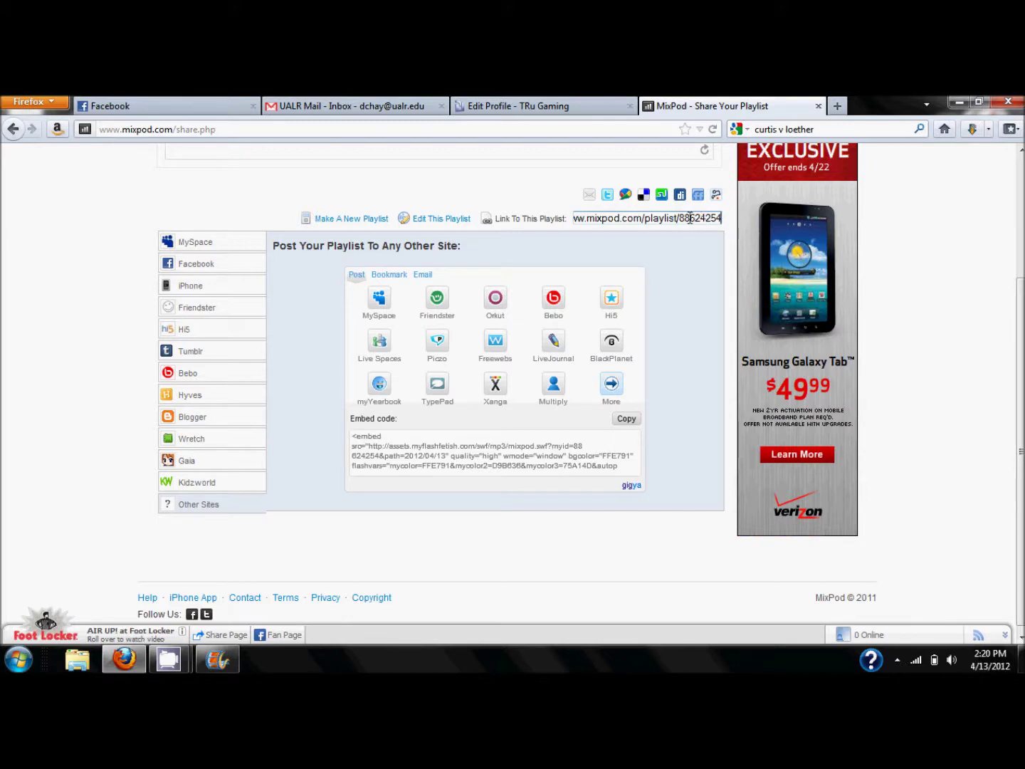
- Compare the TRu Gaming profile's playlist ID and background color fields with the MixPod share page, ending on the profile
{"action": "left_click", "coordinate": [518, 104]}
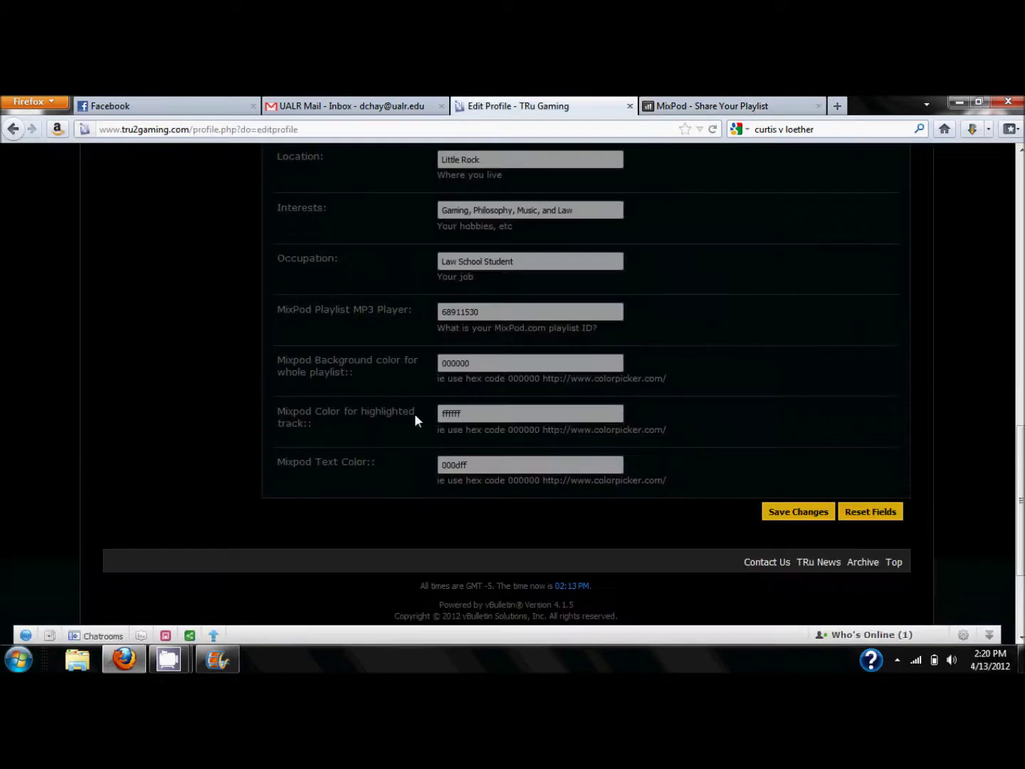
{"action": "left_click", "coordinate": [499, 316]}
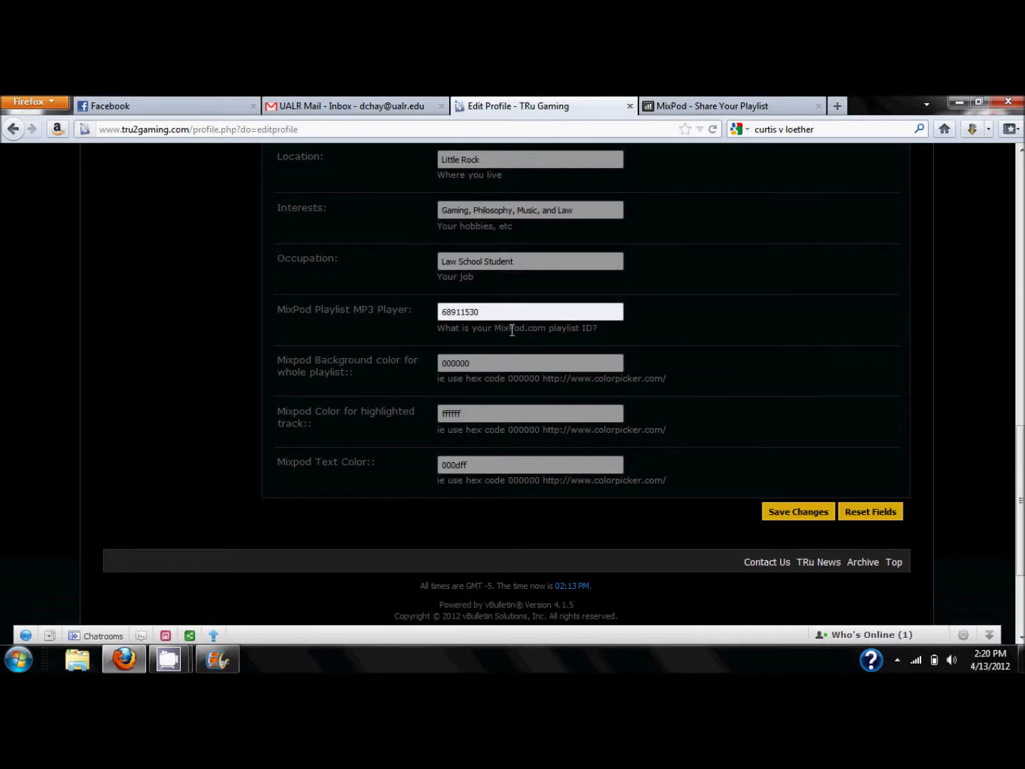
{"action": "left_click", "coordinate": [484, 358]}
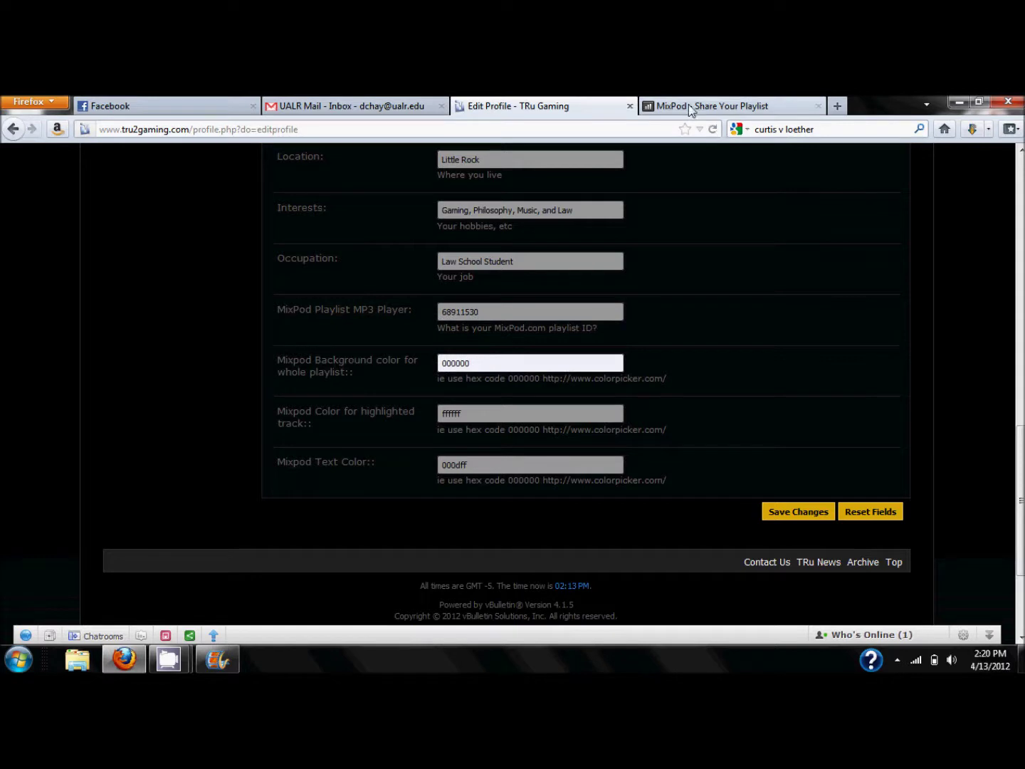
{"action": "left_click", "coordinate": [720, 112]}
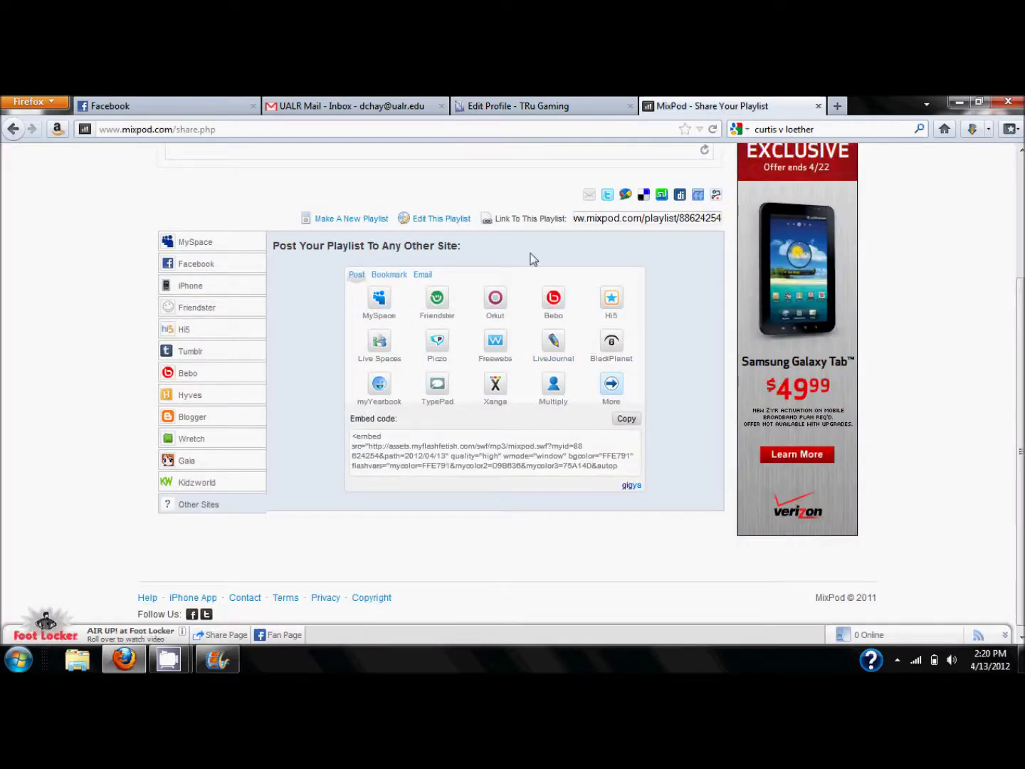
{"action": "left_click", "coordinate": [580, 105]}
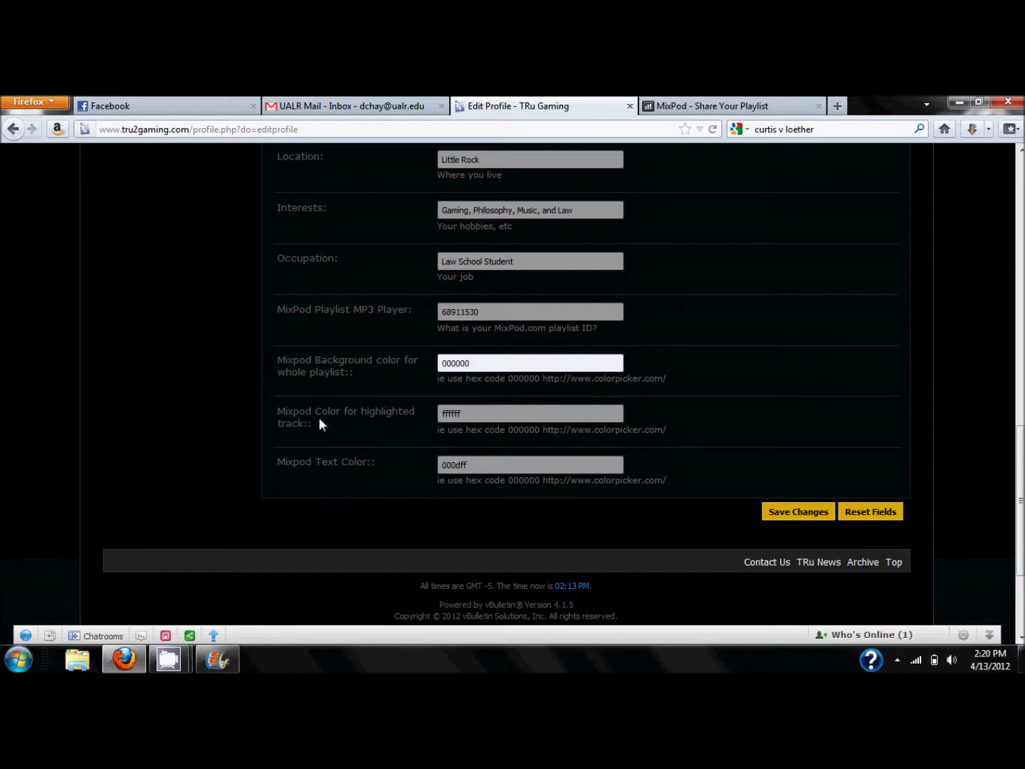
- Review the biography, MixPod playlist and MixPod color fields of the profile, and save the changes
{"action": "scroll", "coordinate": [1019, 498], "scroll_direction": "up", "scroll_amount": 1}
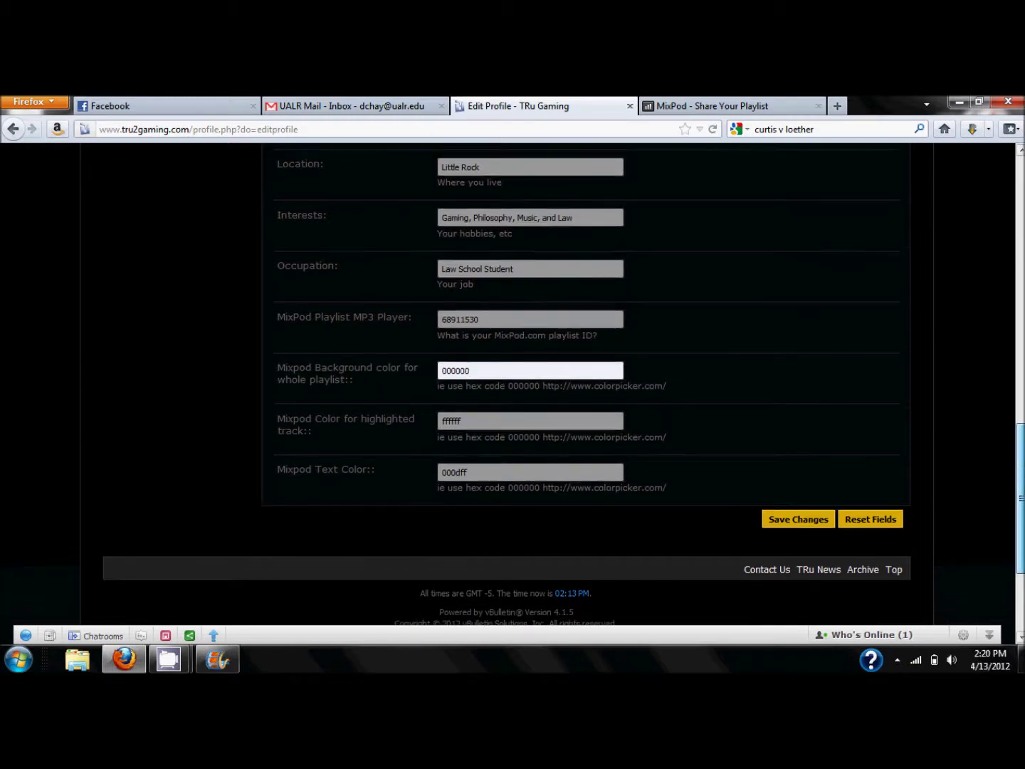
{"action": "scroll", "coordinate": [1020, 498], "scroll_direction": "up", "scroll_amount": 5}
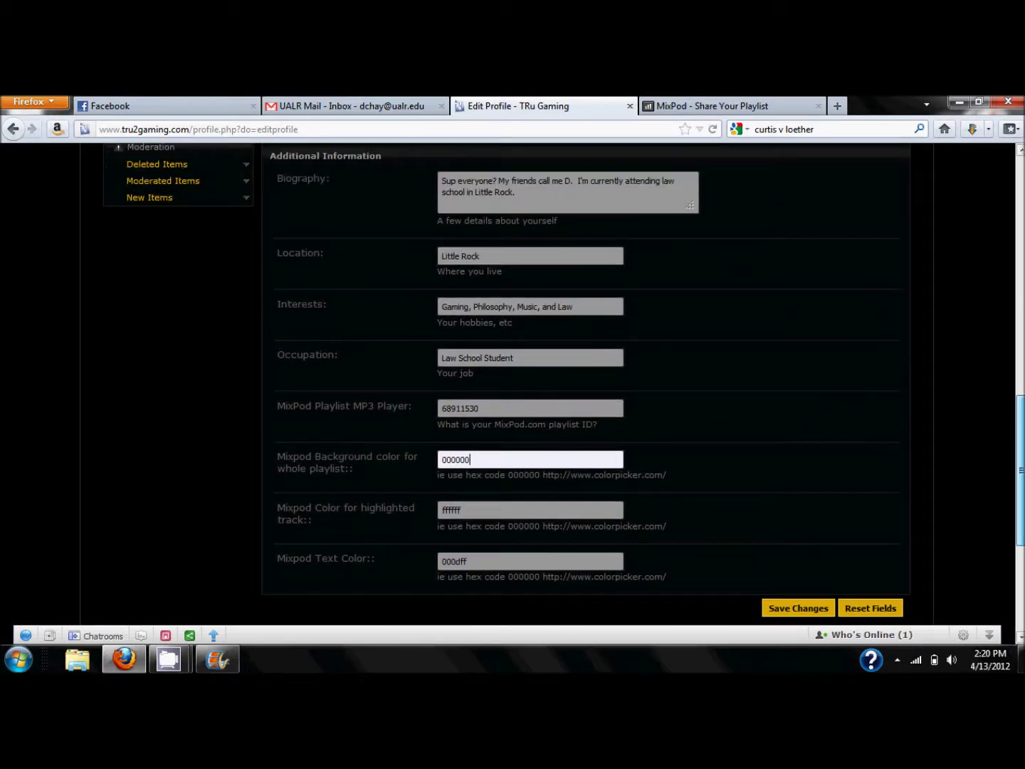
{"action": "scroll", "coordinate": [1020, 499], "scroll_direction": "up", "scroll_amount": 6}
{"action": "scroll", "coordinate": [775, 431], "scroll_direction": "down", "scroll_amount": 15}
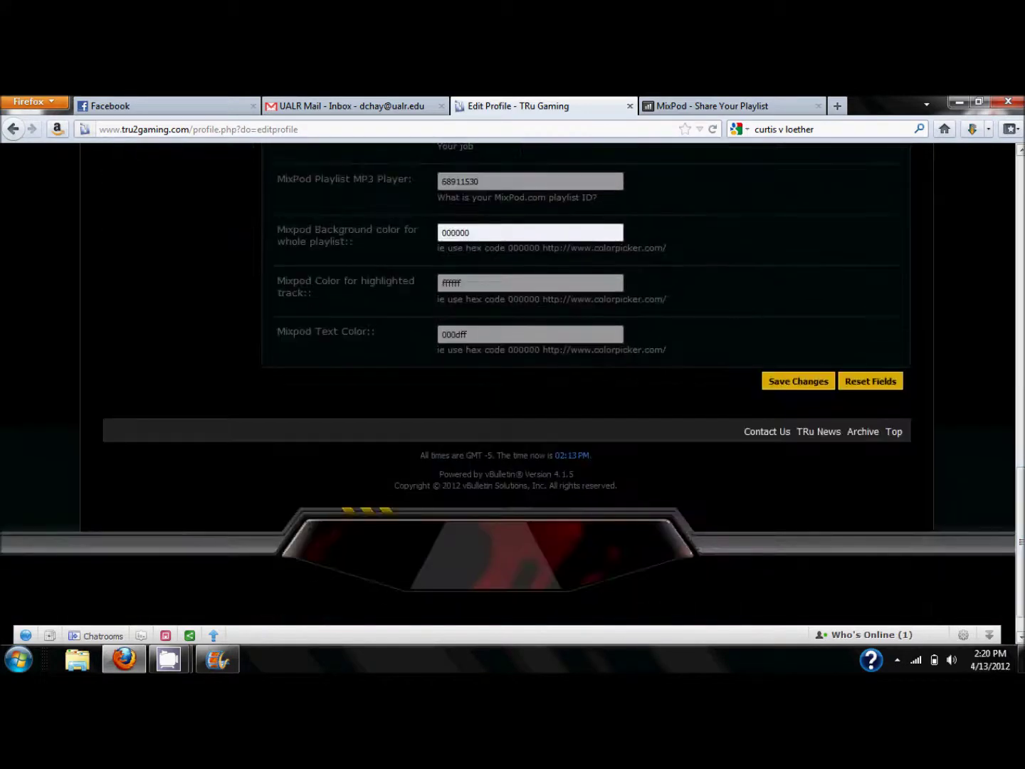
{"action": "left_click", "coordinate": [780, 388]}
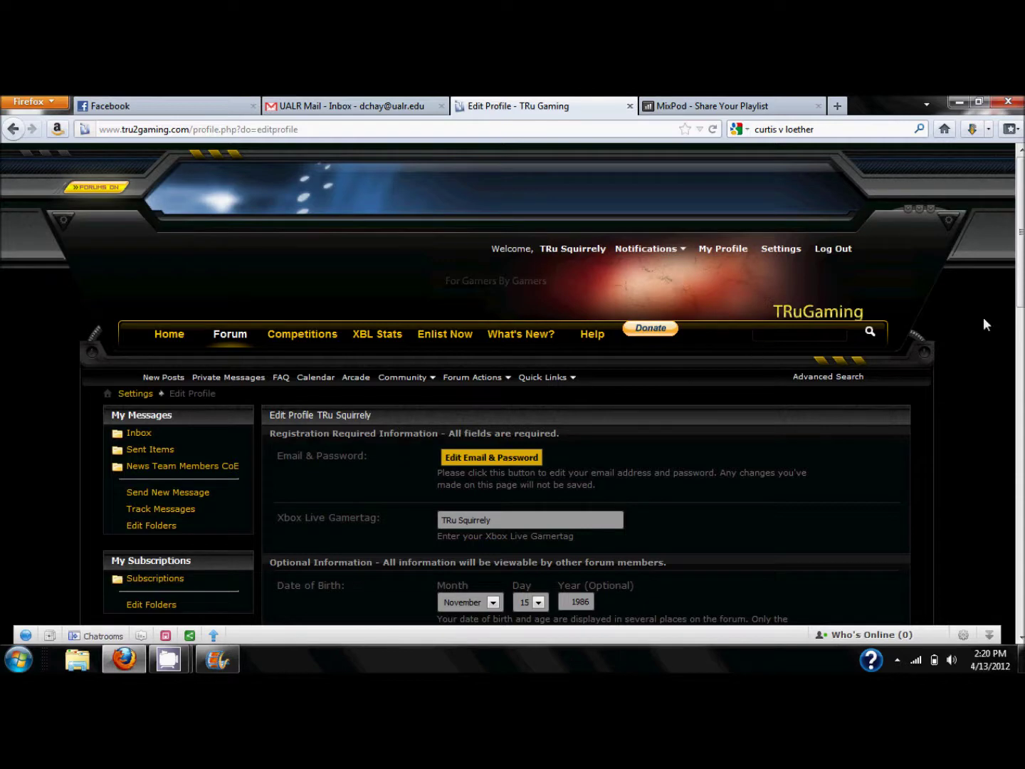
- Open the account's own profile page and examine the color and font options for customizing it
{"action": "left_click", "coordinate": [705, 248]}
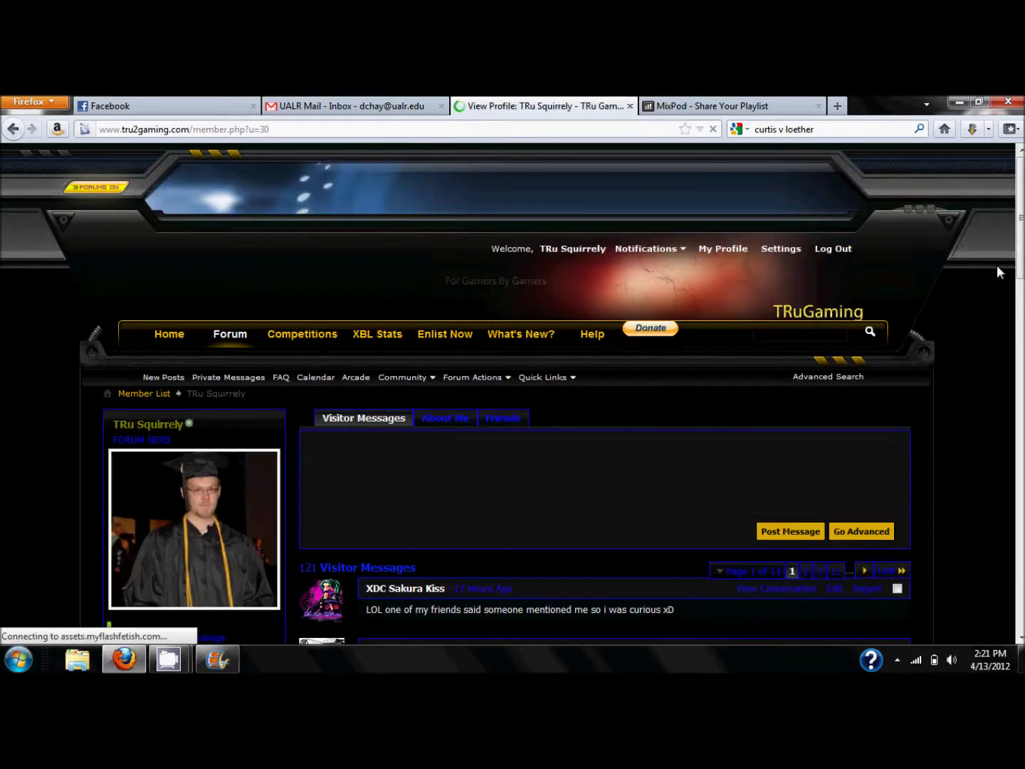
{"action": "scroll", "coordinate": [999, 272], "scroll_direction": "down", "scroll_amount": 4}
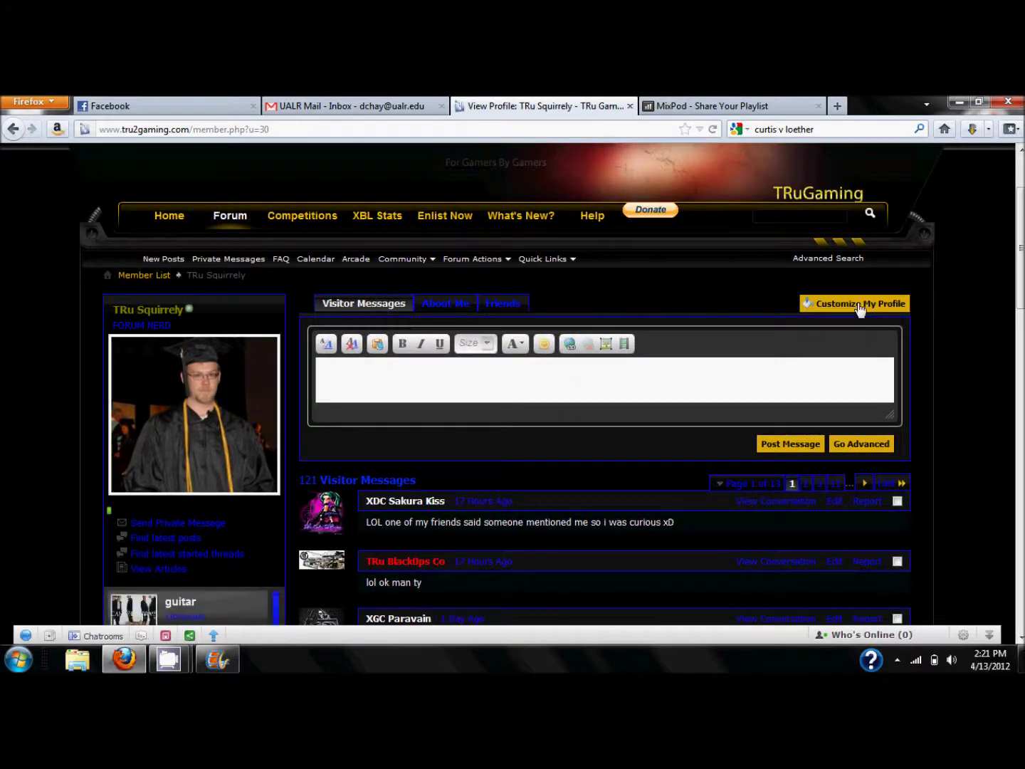
{"action": "left_click", "coordinate": [848, 304]}
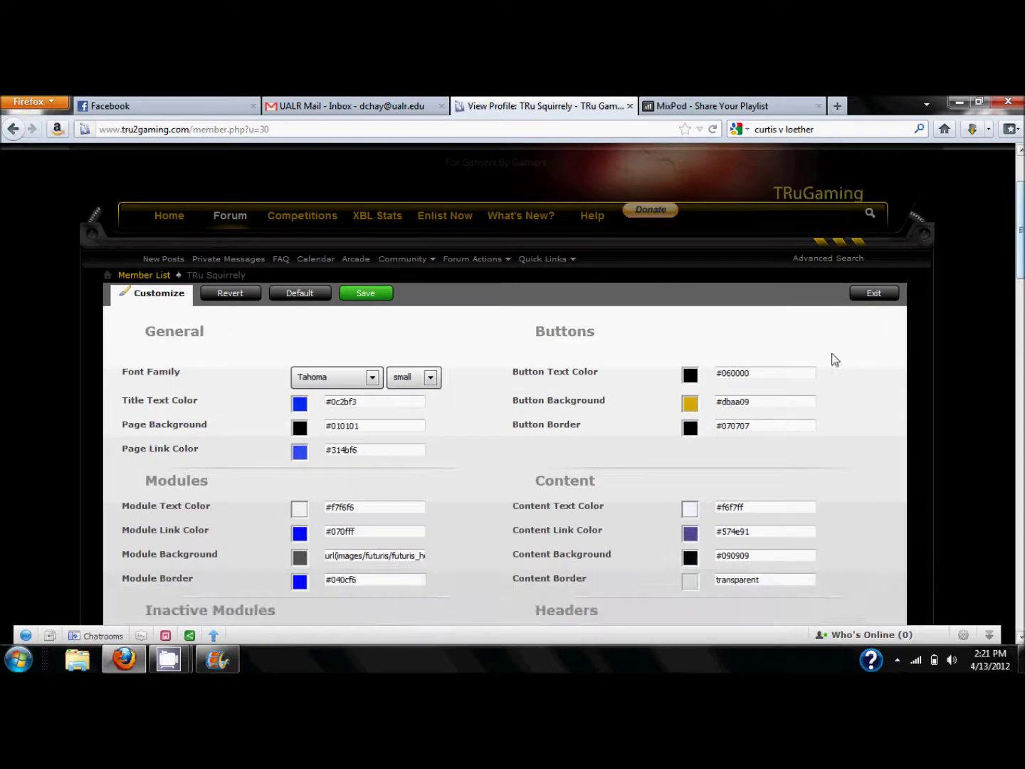
{"action": "scroll", "coordinate": [836, 361], "scroll_direction": "down", "scroll_amount": 7}
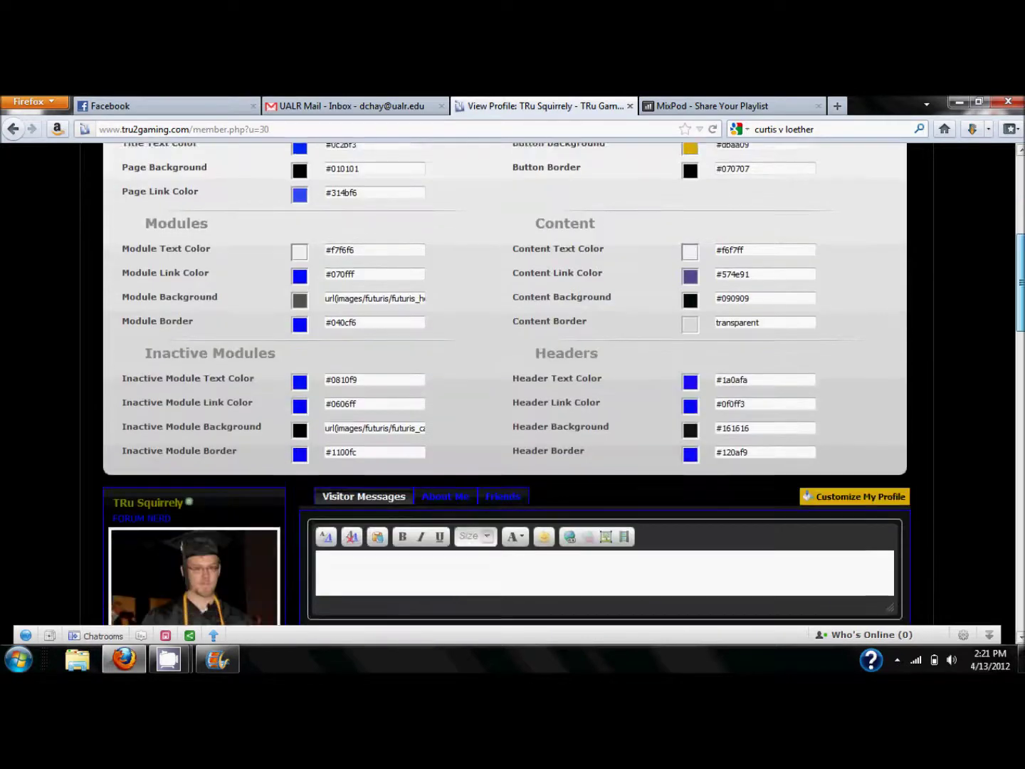
{"action": "scroll", "coordinate": [505, 385], "scroll_direction": "up", "scroll_amount": 4}
{"action": "scroll", "coordinate": [505, 384], "scroll_direction": "down", "scroll_amount": 6}
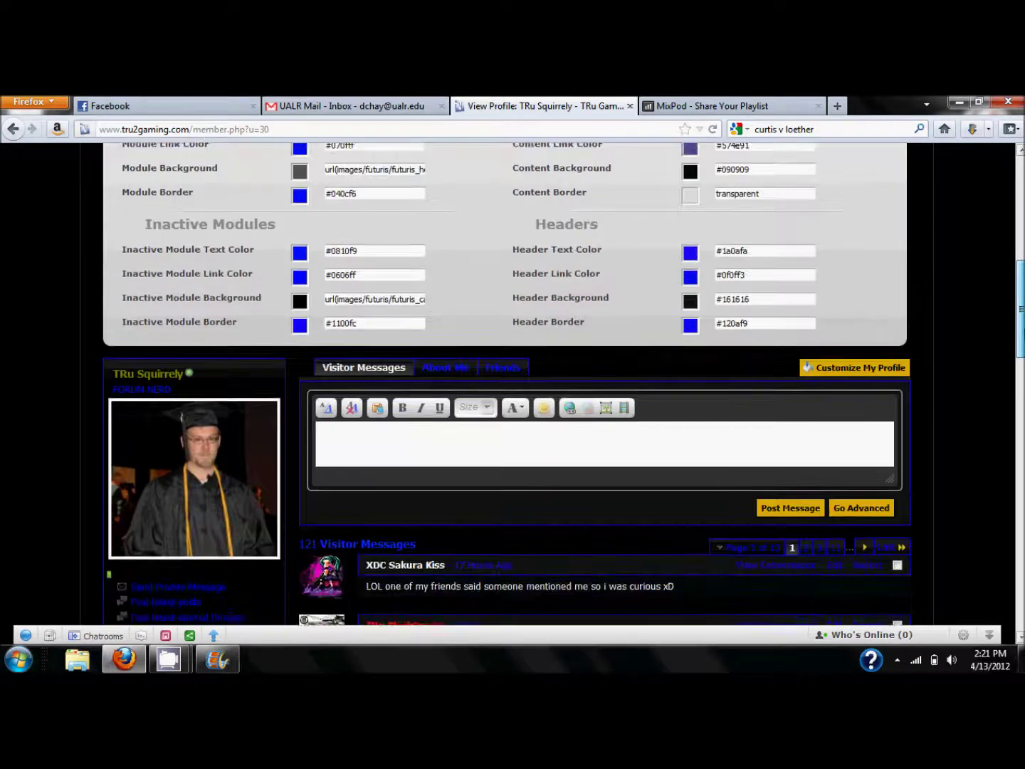
- Look over the profile page's music player and visitor messages beneath the customization options
{"action": "scroll", "coordinate": [1003, 523], "scroll_direction": "down", "scroll_amount": 6}
{"action": "scroll", "coordinate": [1003, 522], "scroll_direction": "up", "scroll_amount": 1}
{"action": "scroll", "coordinate": [999, 491], "scroll_direction": "down", "scroll_amount": 8}
{"action": "scroll", "coordinate": [999, 492], "scroll_direction": "up", "scroll_amount": 8}
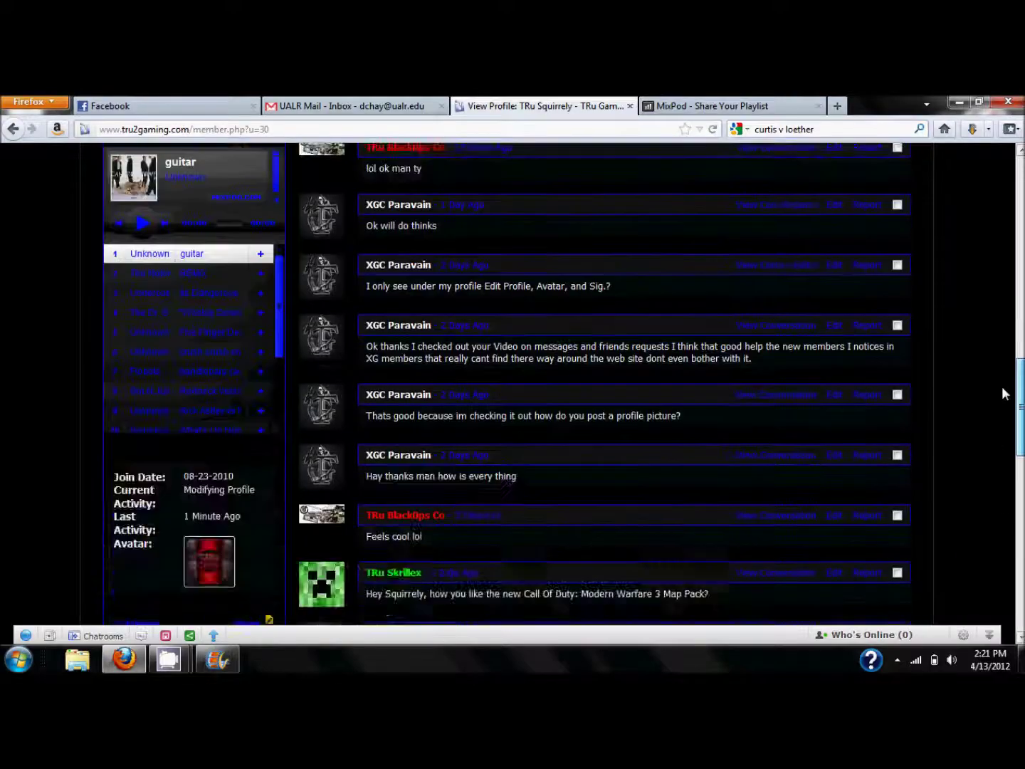
{"action": "scroll", "coordinate": [1003, 393], "scroll_direction": "up", "scroll_amount": 10}
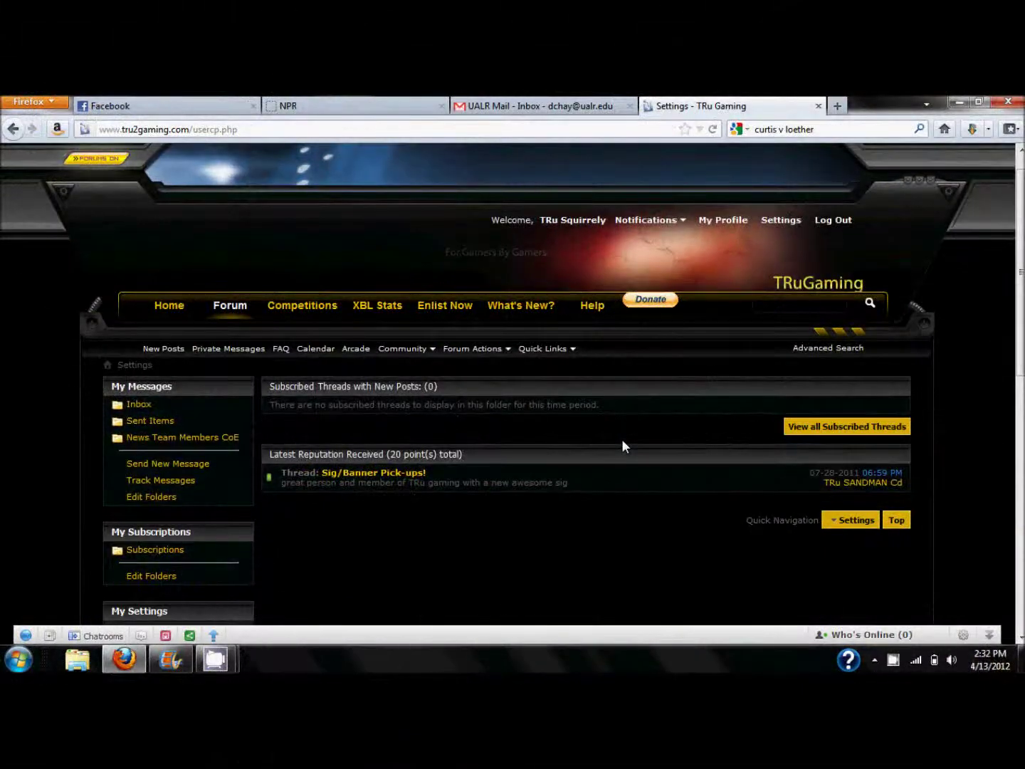
- Open the profile picture settings and examine the image URL and computer upload options with their size limits
{"action": "scroll", "coordinate": [623, 445], "scroll_direction": "down", "scroll_amount": 3}
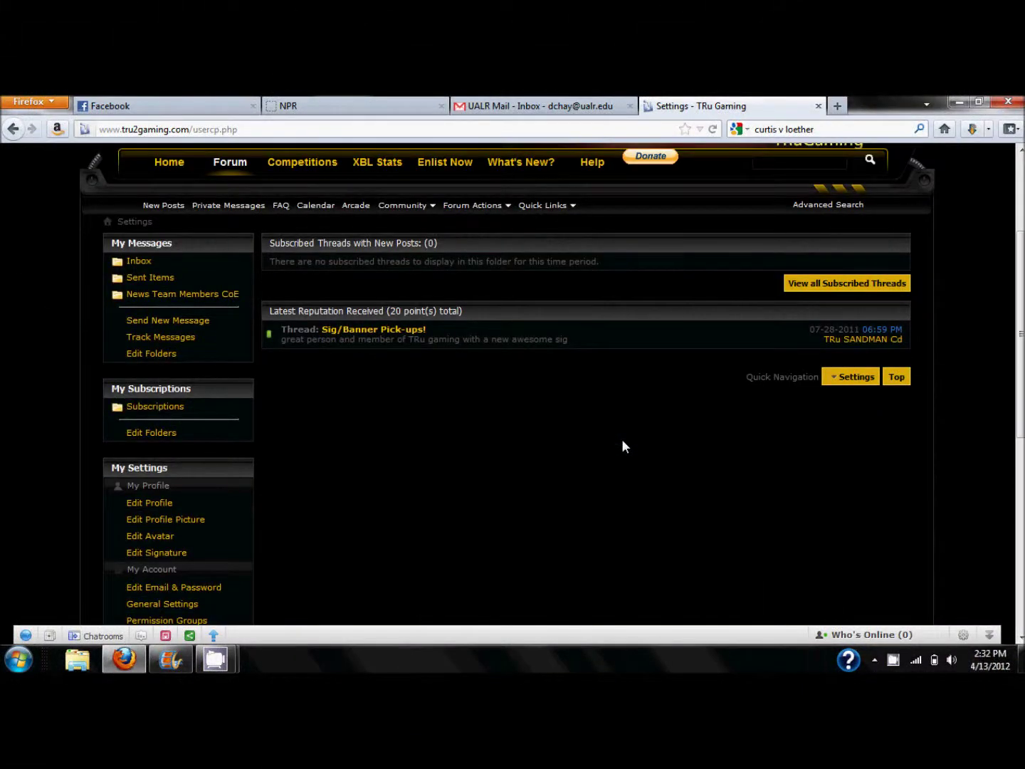
{"action": "scroll", "coordinate": [621, 445], "scroll_direction": "down", "scroll_amount": 1}
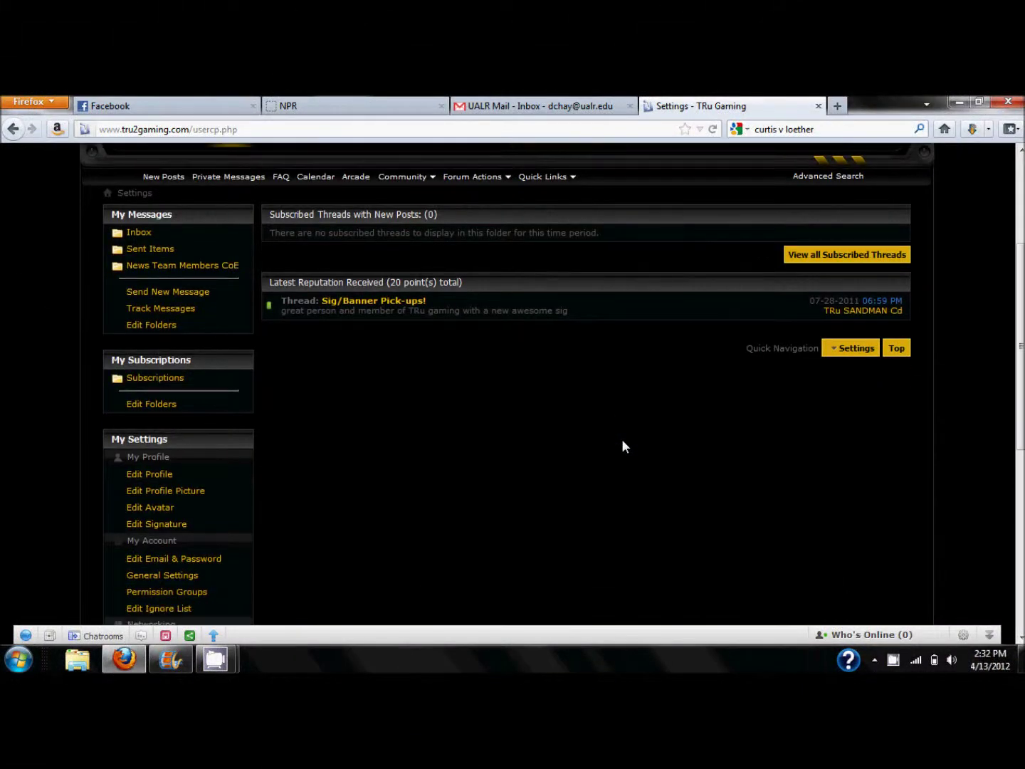
{"action": "left_click", "coordinate": [174, 497]}
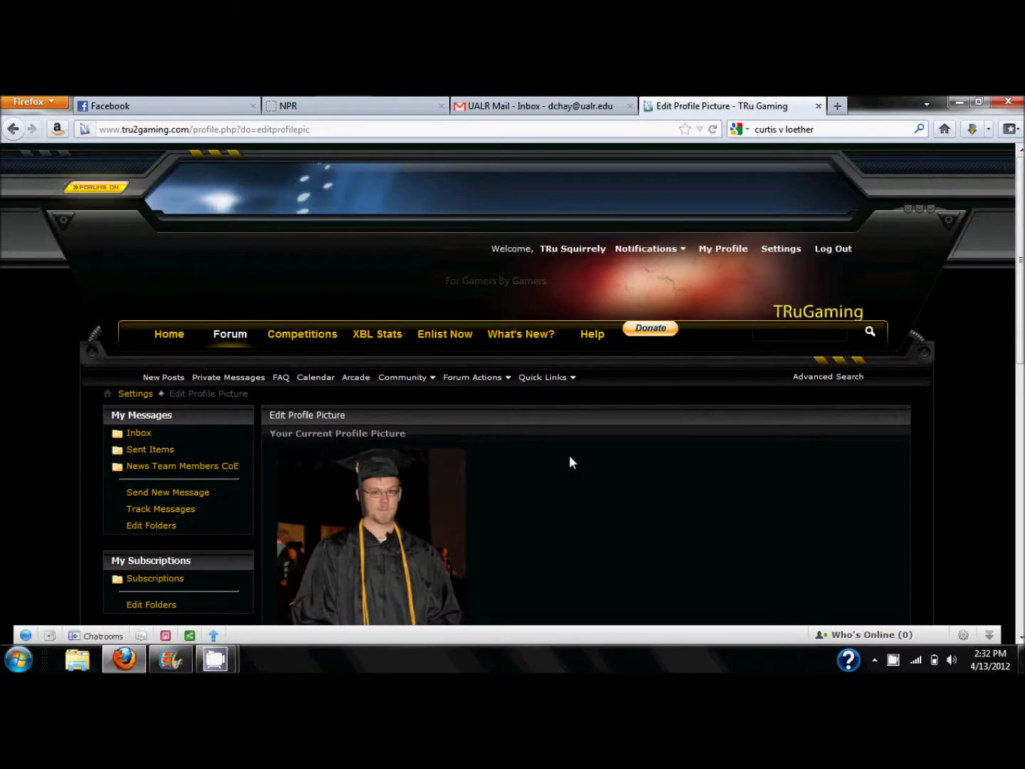
{"action": "scroll", "coordinate": [569, 461], "scroll_direction": "down", "scroll_amount": 1}
{"action": "scroll", "coordinate": [570, 462], "scroll_direction": "down", "scroll_amount": 5}
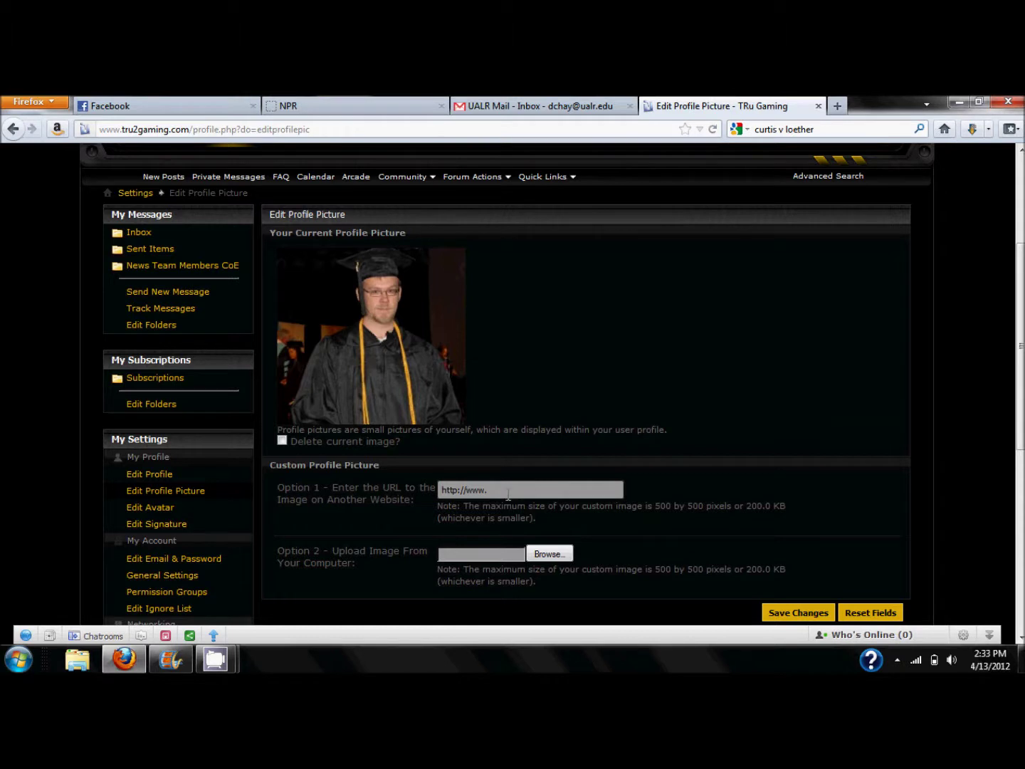
{"action": "left_click", "coordinate": [535, 488]}
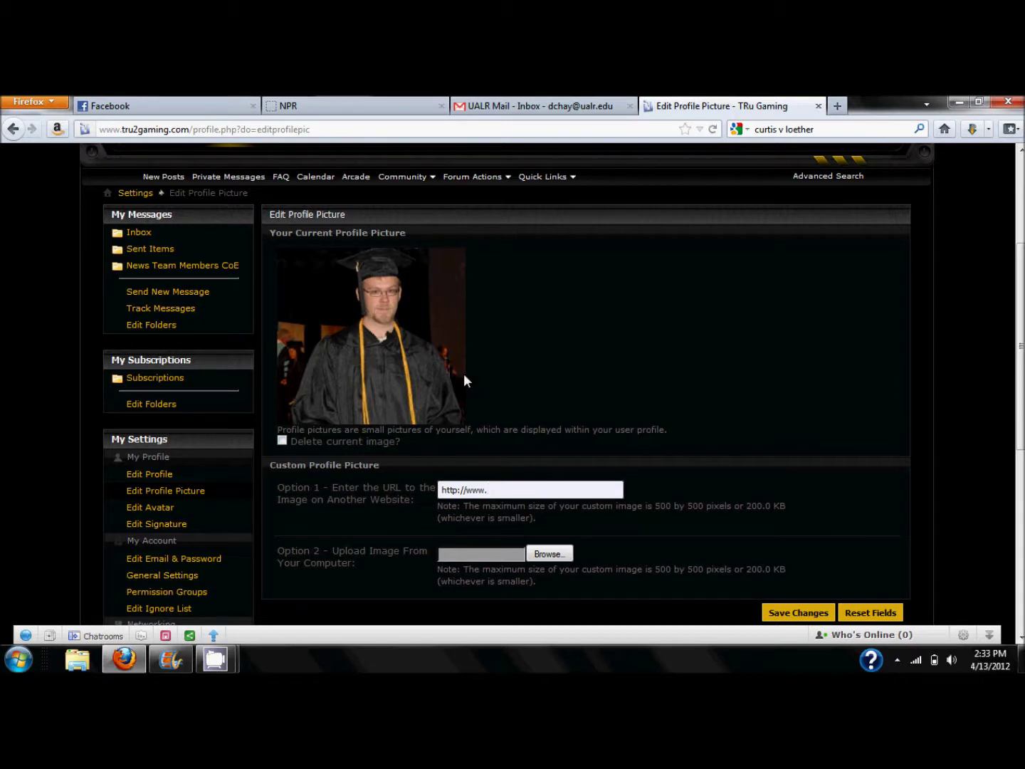
{"action": "scroll", "coordinate": [1020, 462], "scroll_direction": "down", "scroll_amount": 2}
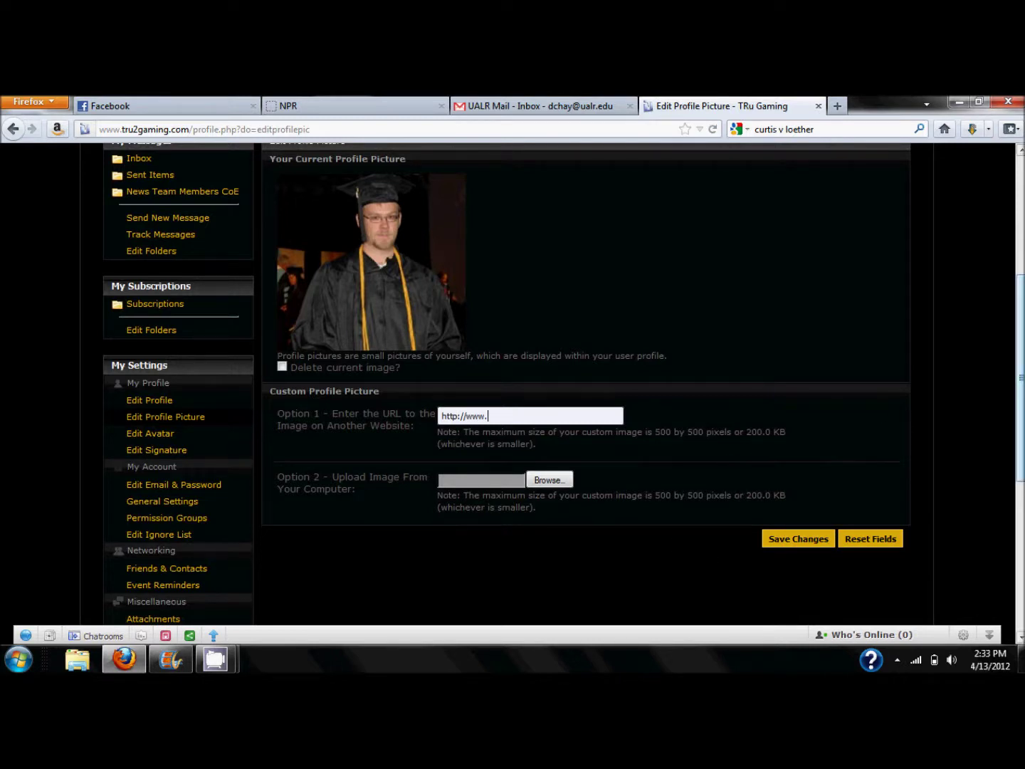
{"action": "scroll", "coordinate": [773, 420], "scroll_direction": "up", "scroll_amount": 3}
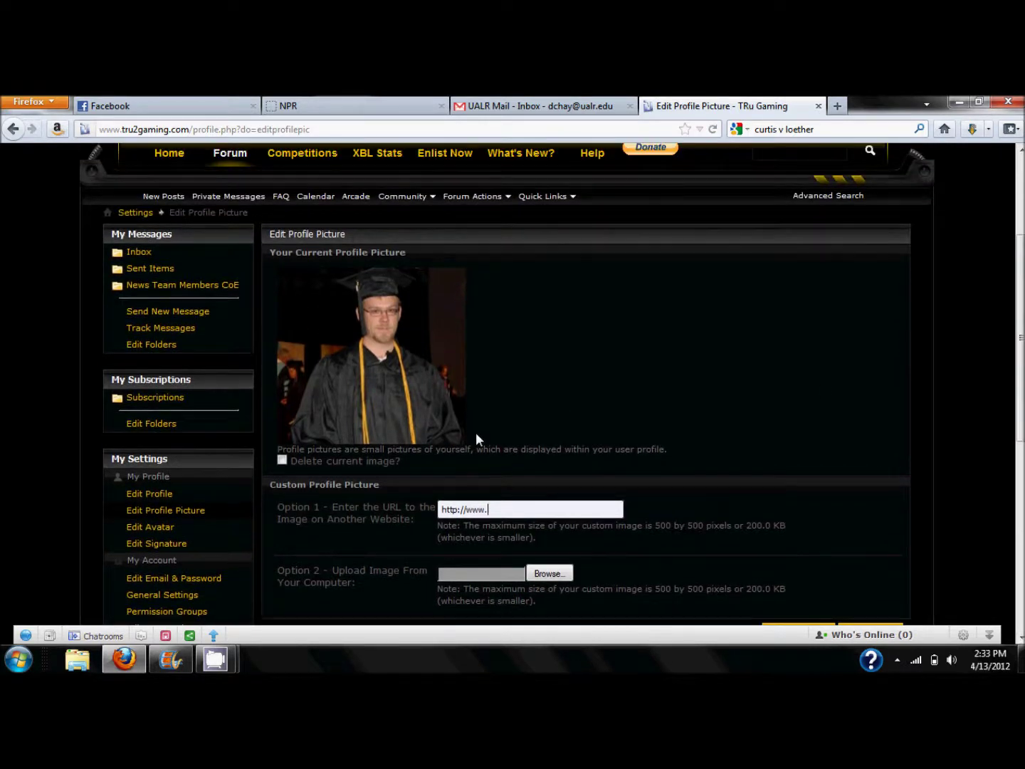
- Open the avatar settings and examine the current avatar, the custom avatar options and the pre-defined generic avatars
{"action": "left_click", "coordinate": [152, 527]}
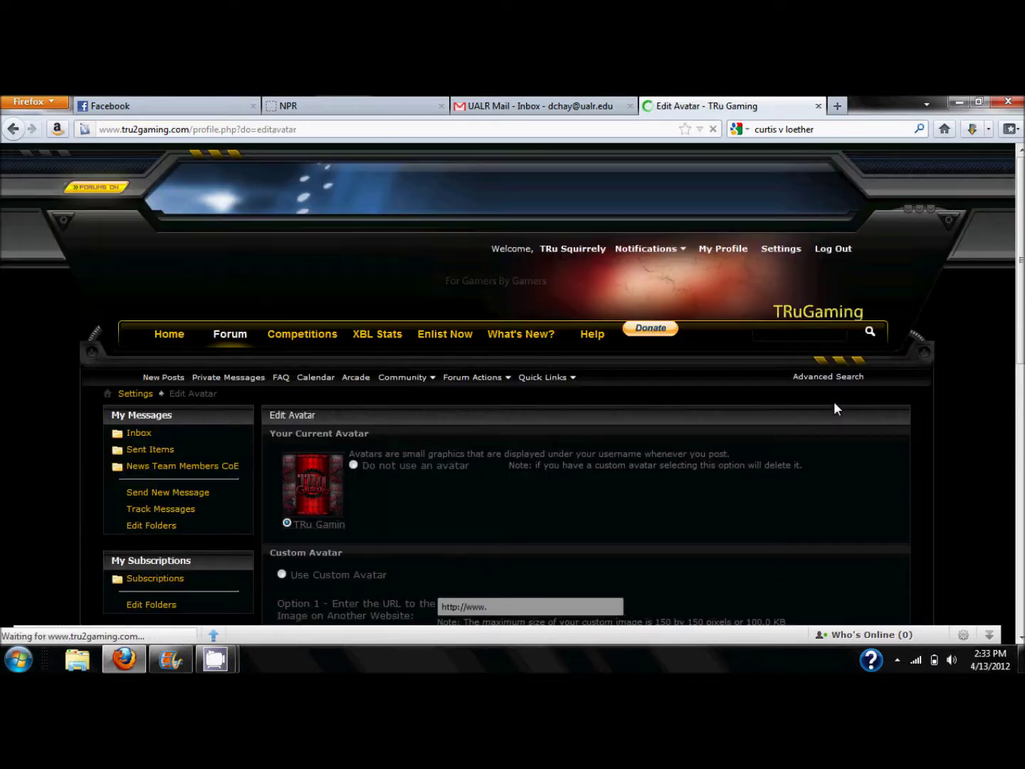
{"action": "scroll", "coordinate": [836, 407], "scroll_direction": "down", "scroll_amount": 2}
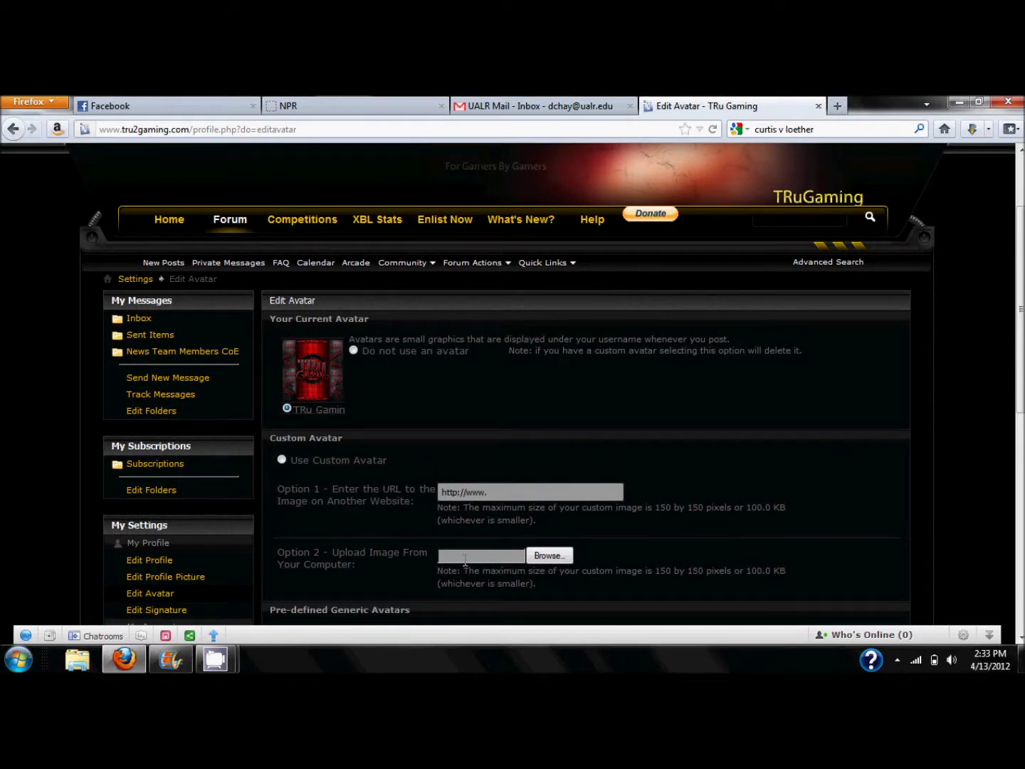
{"action": "scroll", "coordinate": [346, 559], "scroll_direction": "down", "scroll_amount": 1}
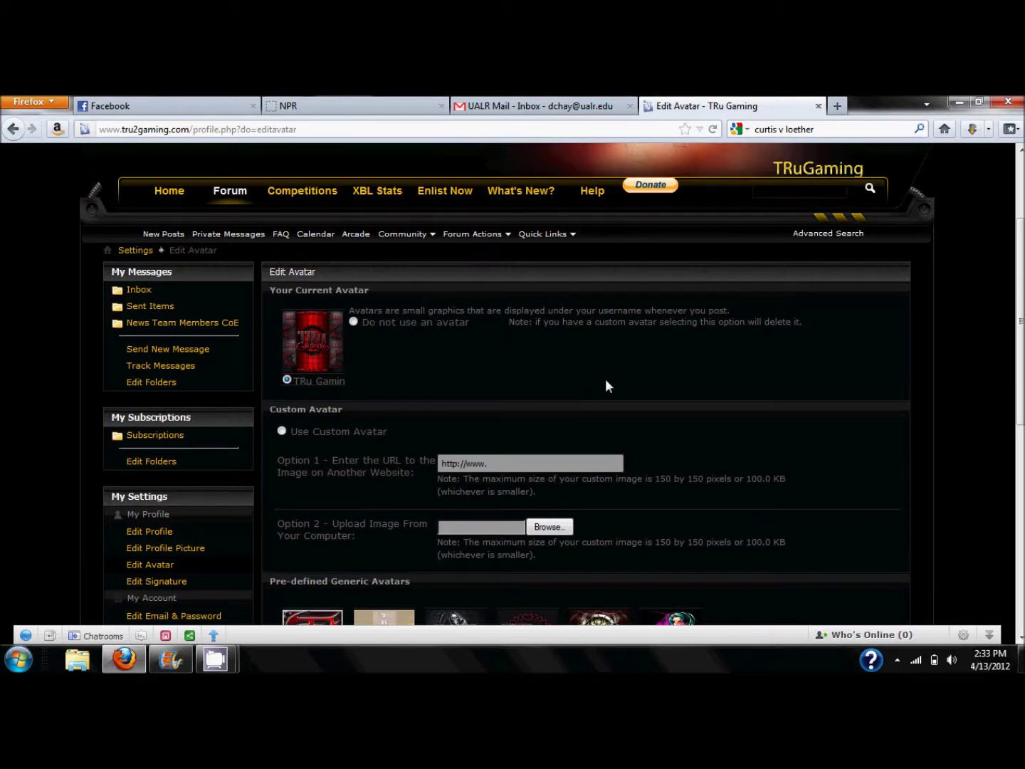
{"action": "scroll", "coordinate": [605, 382], "scroll_direction": "down", "scroll_amount": 1}
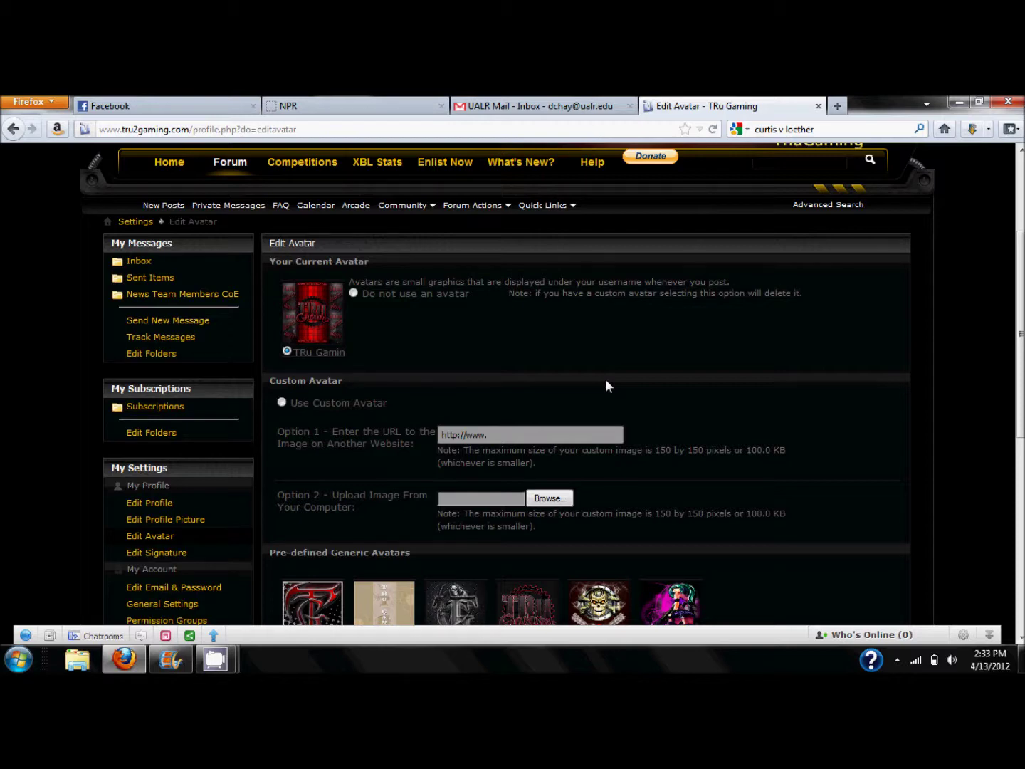
{"action": "scroll", "coordinate": [714, 308], "scroll_direction": "down", "scroll_amount": 4}
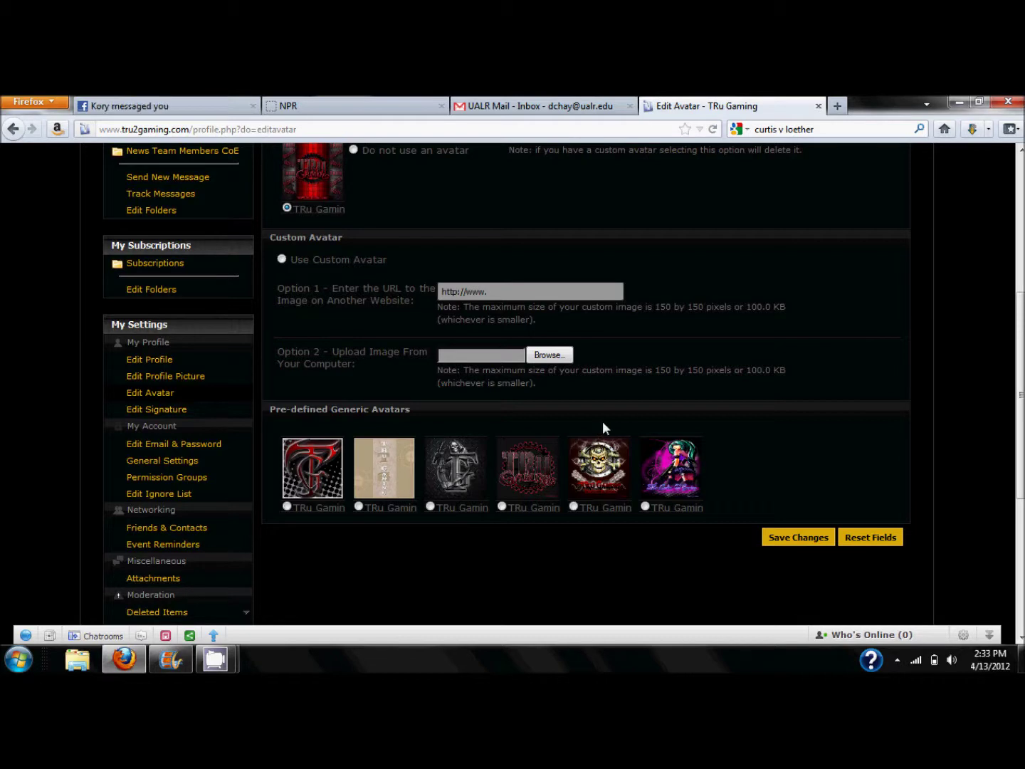
{"action": "scroll", "coordinate": [943, 342], "scroll_direction": "up", "scroll_amount": 4}
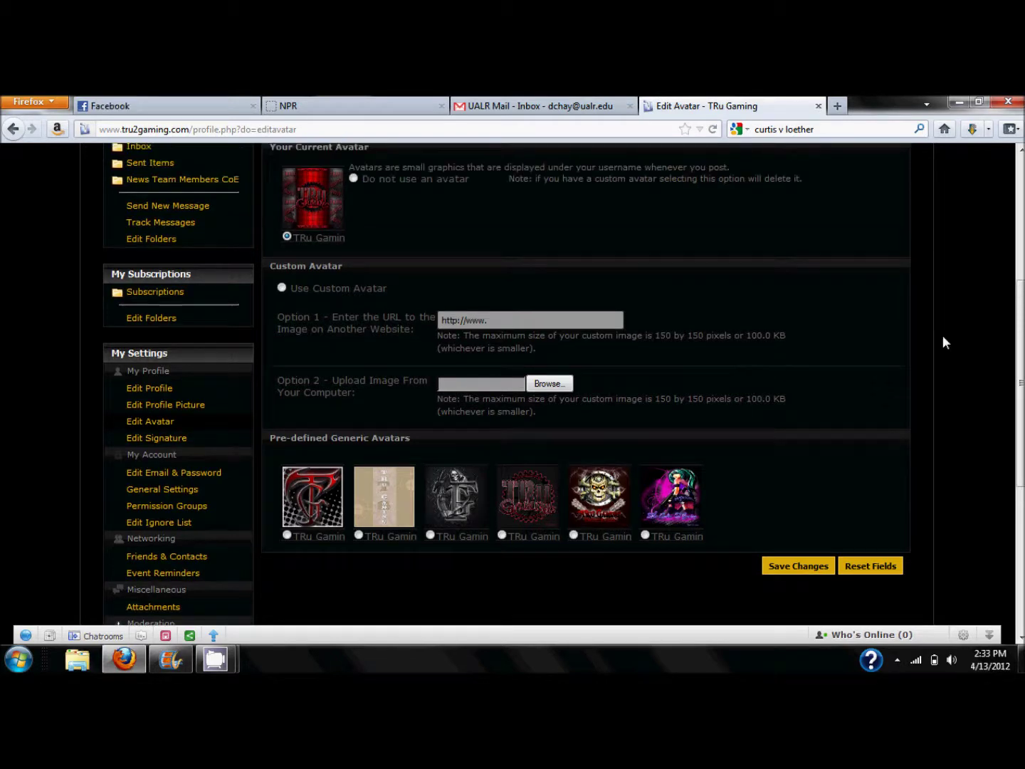
{"action": "scroll", "coordinate": [526, 371], "scroll_direction": "down", "scroll_amount": 1}
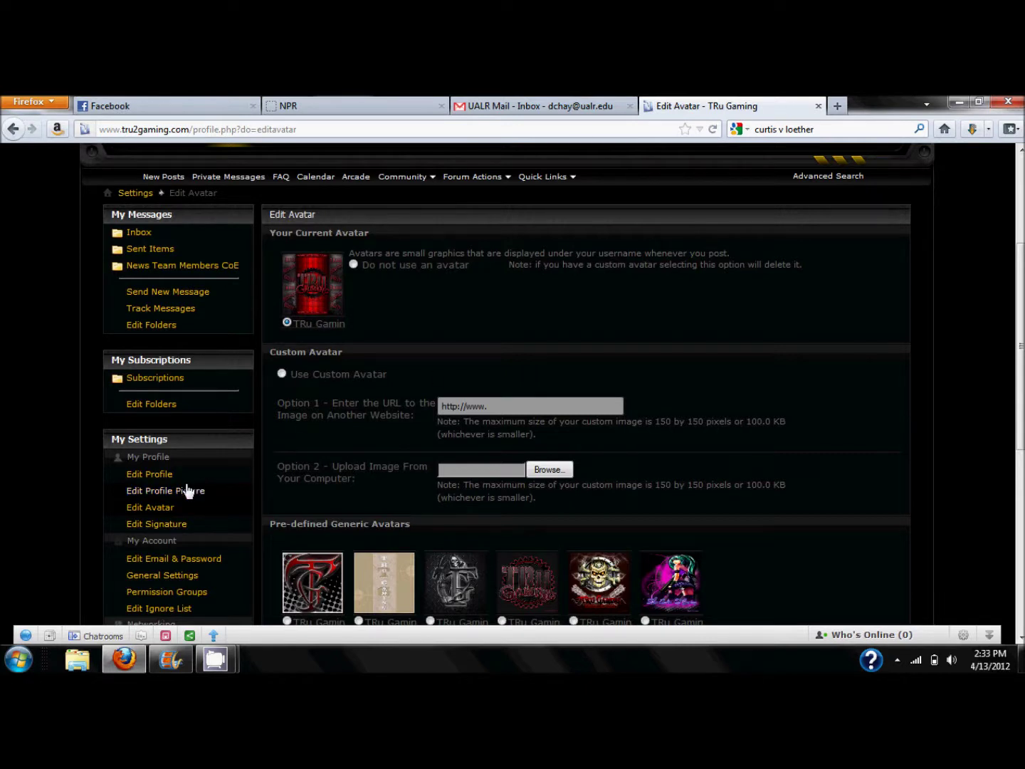
- Open the signature settings and examine the preview of the current signature images above the editor
{"action": "left_click", "coordinate": [135, 525]}
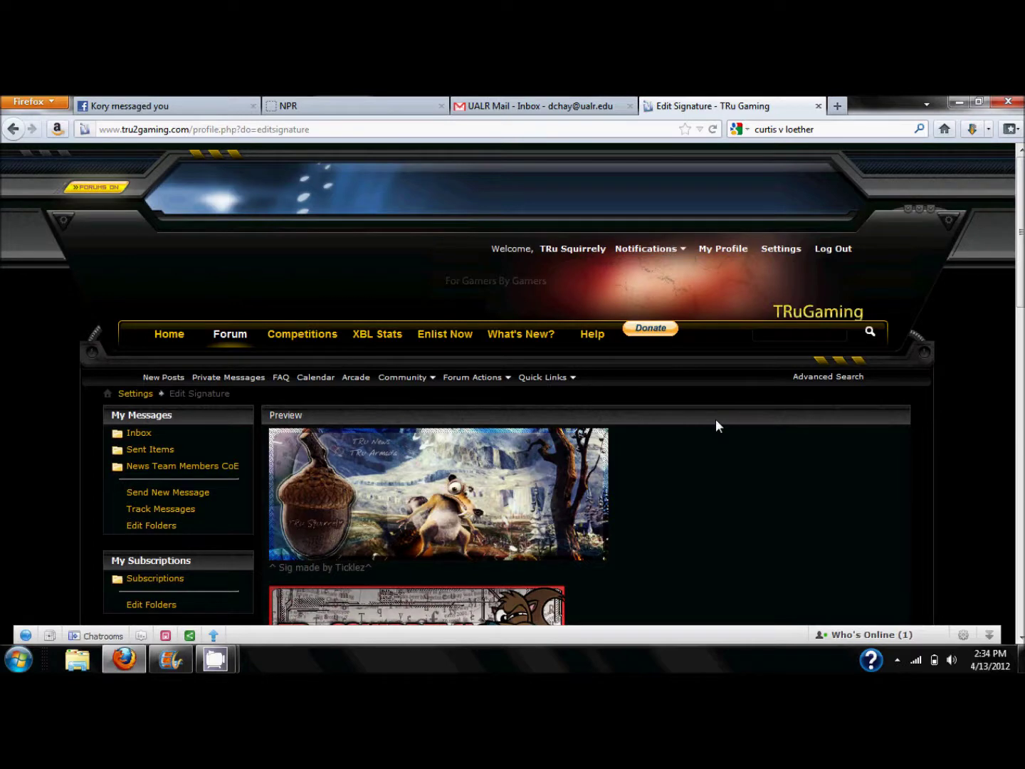
{"action": "scroll", "coordinate": [716, 419], "scroll_direction": "down", "scroll_amount": 1}
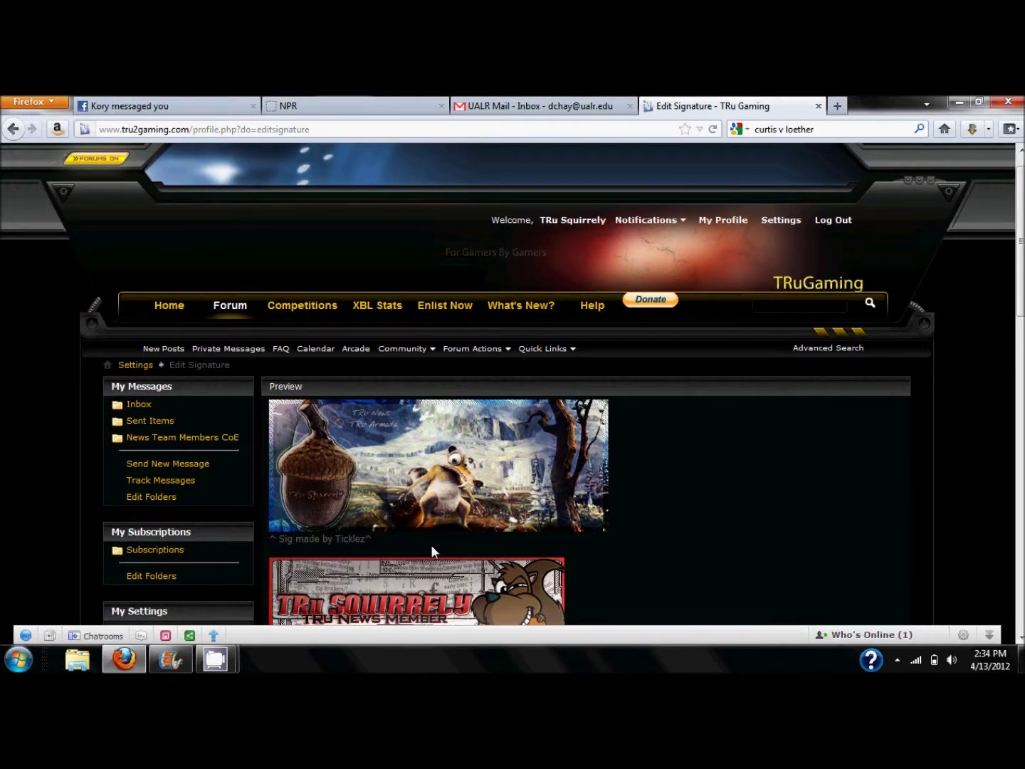
{"action": "scroll", "coordinate": [722, 514], "scroll_direction": "down", "scroll_amount": 5}
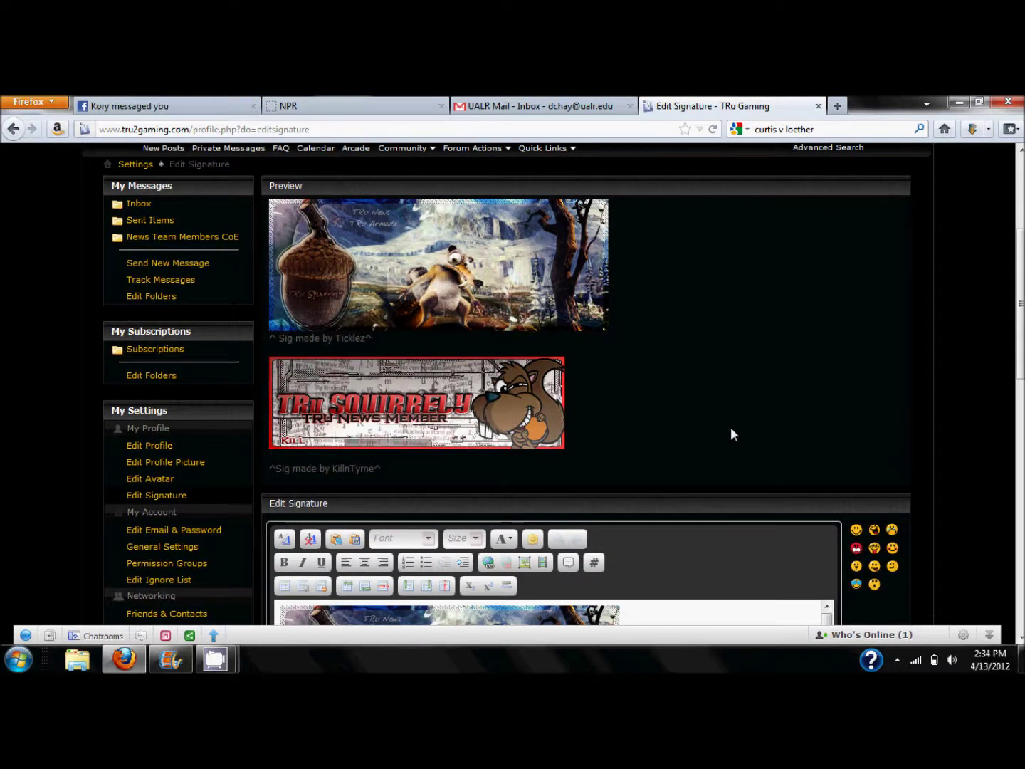
{"action": "scroll", "coordinate": [713, 327], "scroll_direction": "down", "scroll_amount": 4}
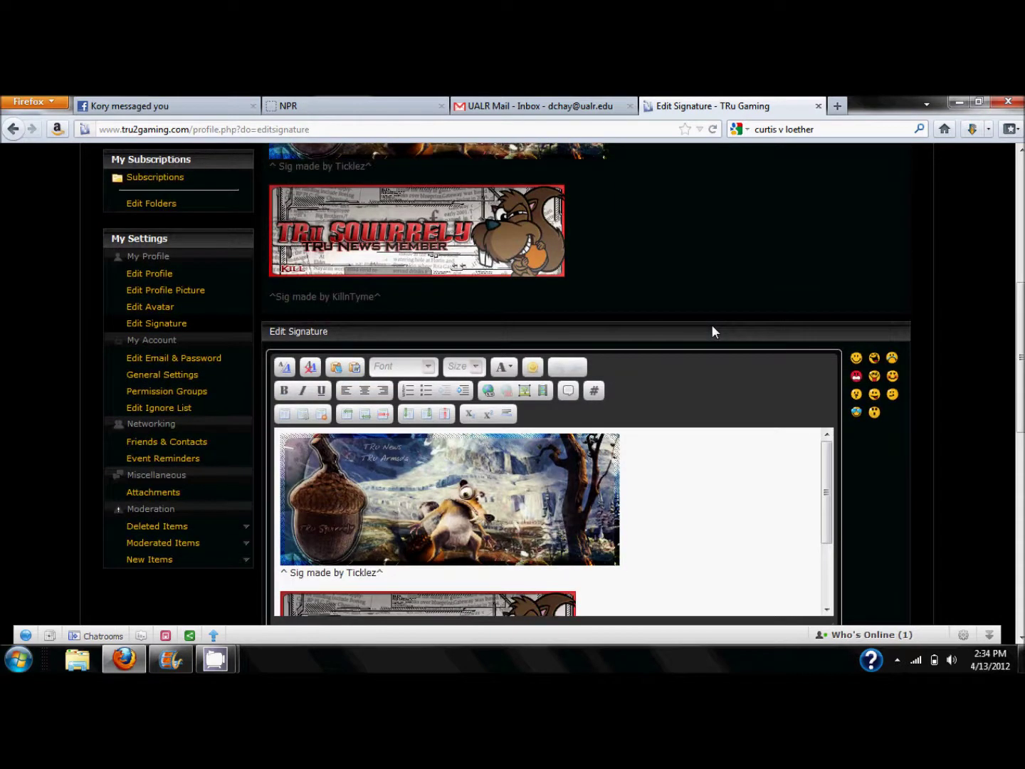
{"action": "scroll", "coordinate": [741, 259], "scroll_direction": "up", "scroll_amount": 4}
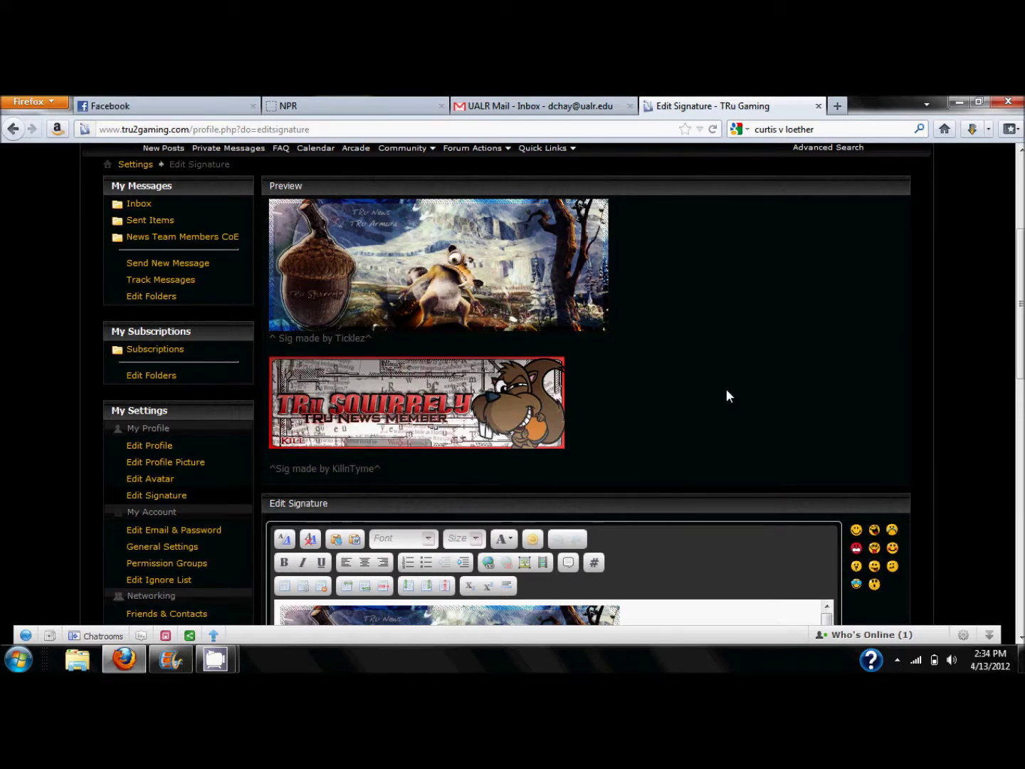
{"action": "scroll", "coordinate": [725, 387], "scroll_direction": "down", "scroll_amount": 1}
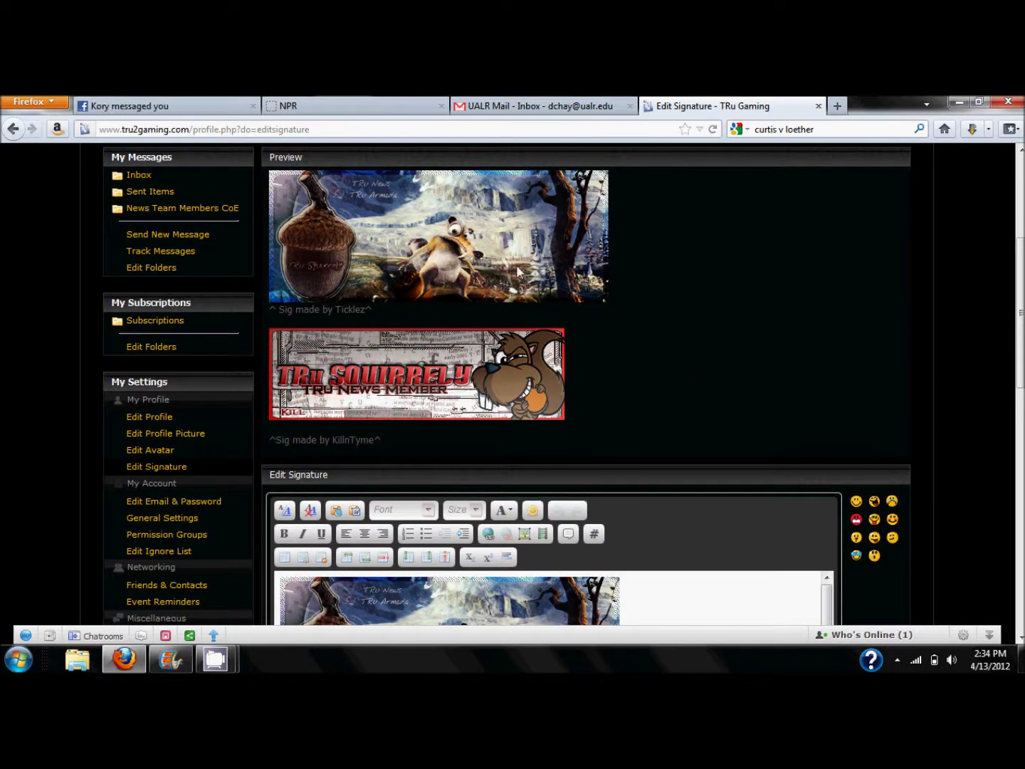
{"action": "scroll", "coordinate": [709, 233], "scroll_direction": "down", "scroll_amount": 1}
{"action": "scroll", "coordinate": [709, 234], "scroll_direction": "up", "scroll_amount": 1}
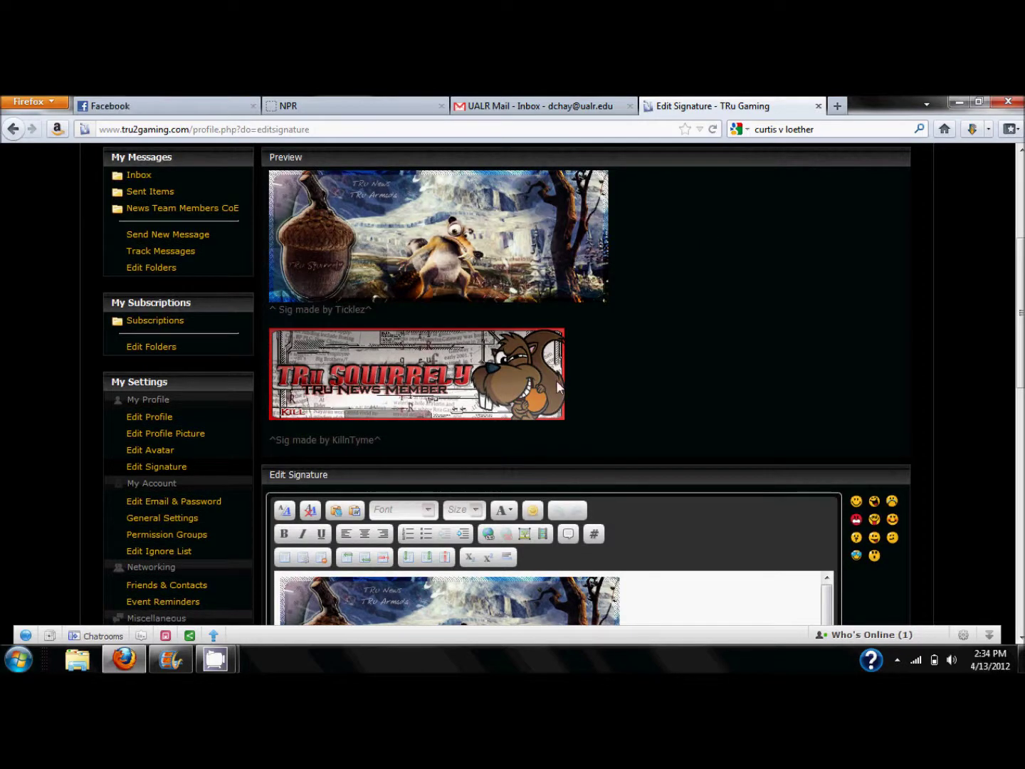
- Check the signature editor's dialog for inserting an image from a URL, and close it without adding one
{"action": "scroll", "coordinate": [770, 325], "scroll_direction": "down", "scroll_amount": 4}
{"action": "scroll", "coordinate": [770, 326], "scroll_direction": "down", "scroll_amount": 6}
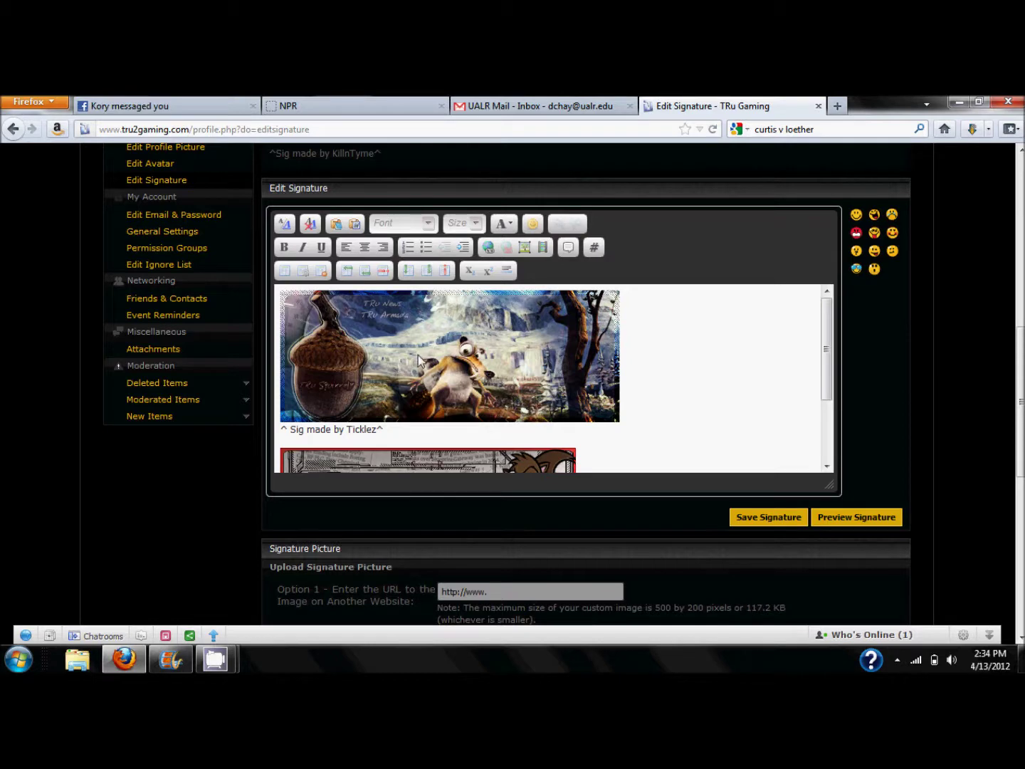
{"action": "left_click", "coordinate": [523, 249]}
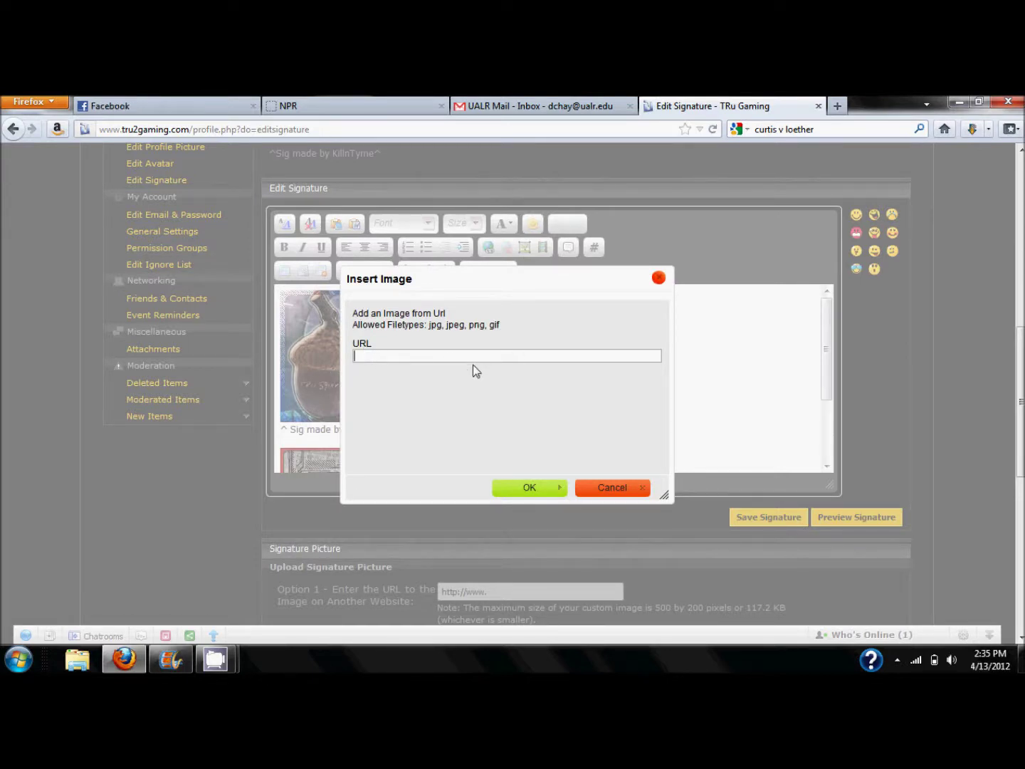
{"action": "left_click", "coordinate": [632, 489]}
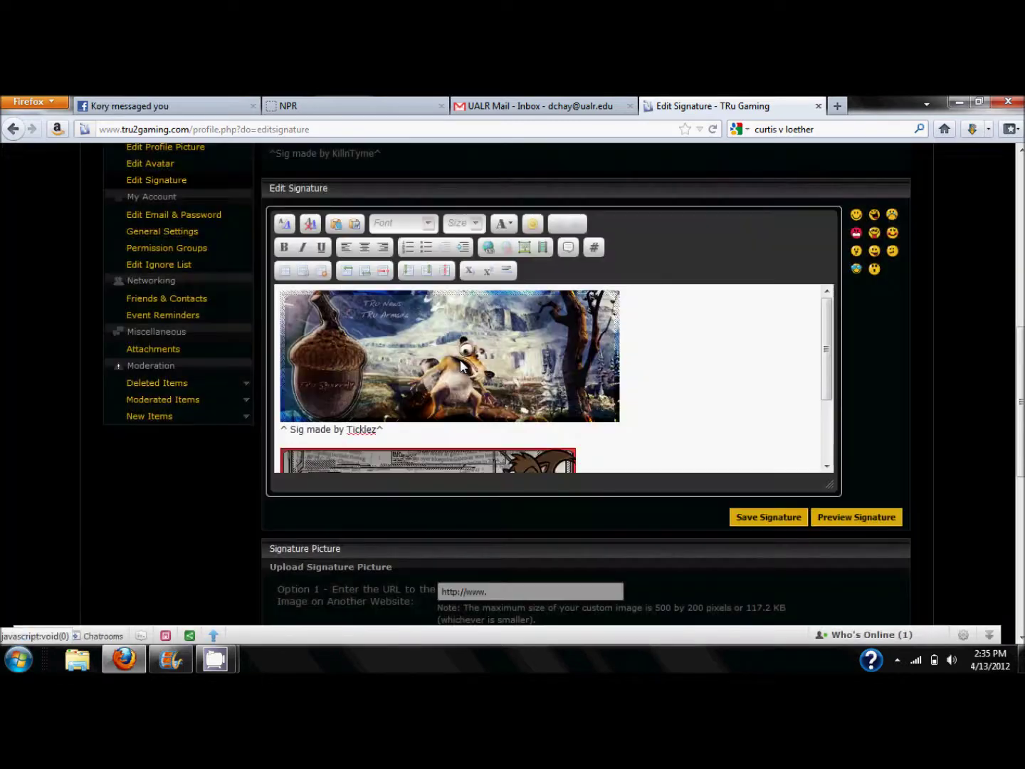
- Preview the signature with its two banner images and save it
{"action": "left_click", "coordinate": [874, 527]}
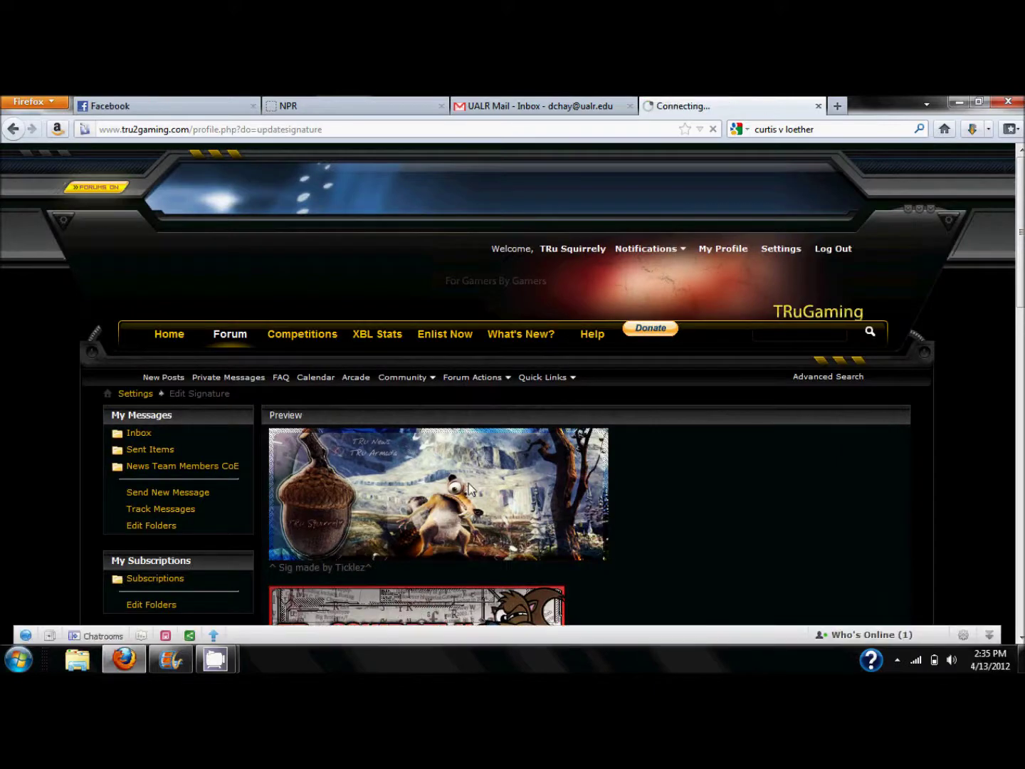
{"action": "scroll", "coordinate": [1022, 291], "scroll_direction": "down", "scroll_amount": 3}
{"action": "scroll", "coordinate": [1021, 291], "scroll_direction": "down", "scroll_amount": 3}
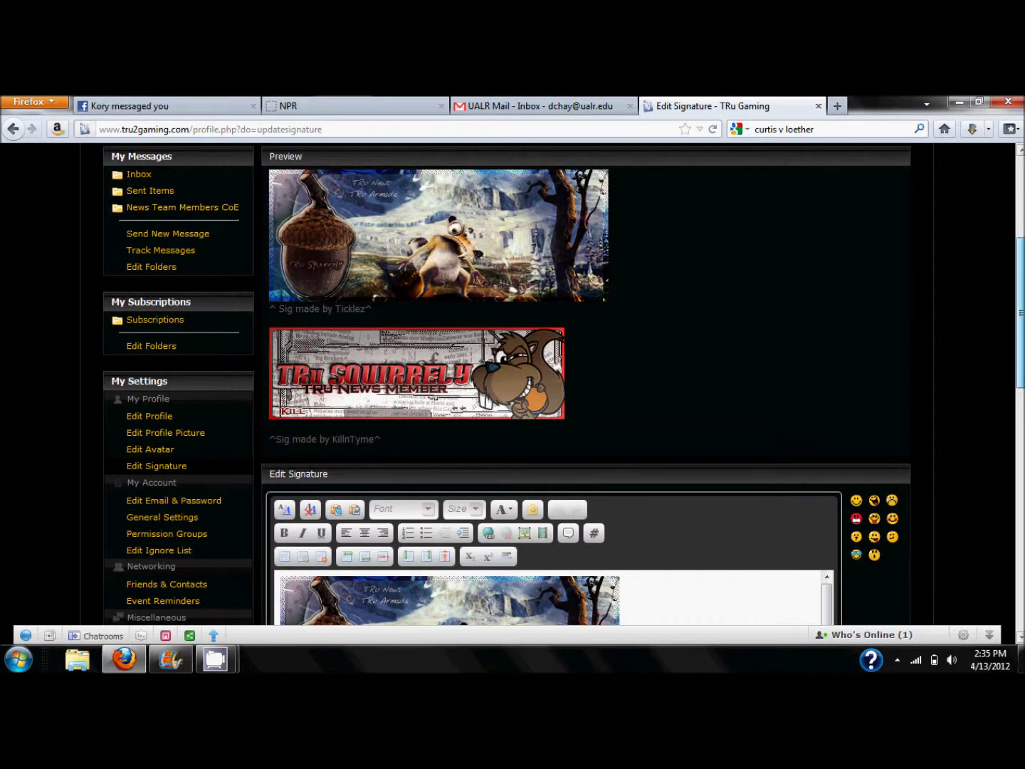
{"action": "scroll", "coordinate": [796, 518], "scroll_direction": "down", "scroll_amount": 8}
{"action": "left_click", "coordinate": [746, 468]}
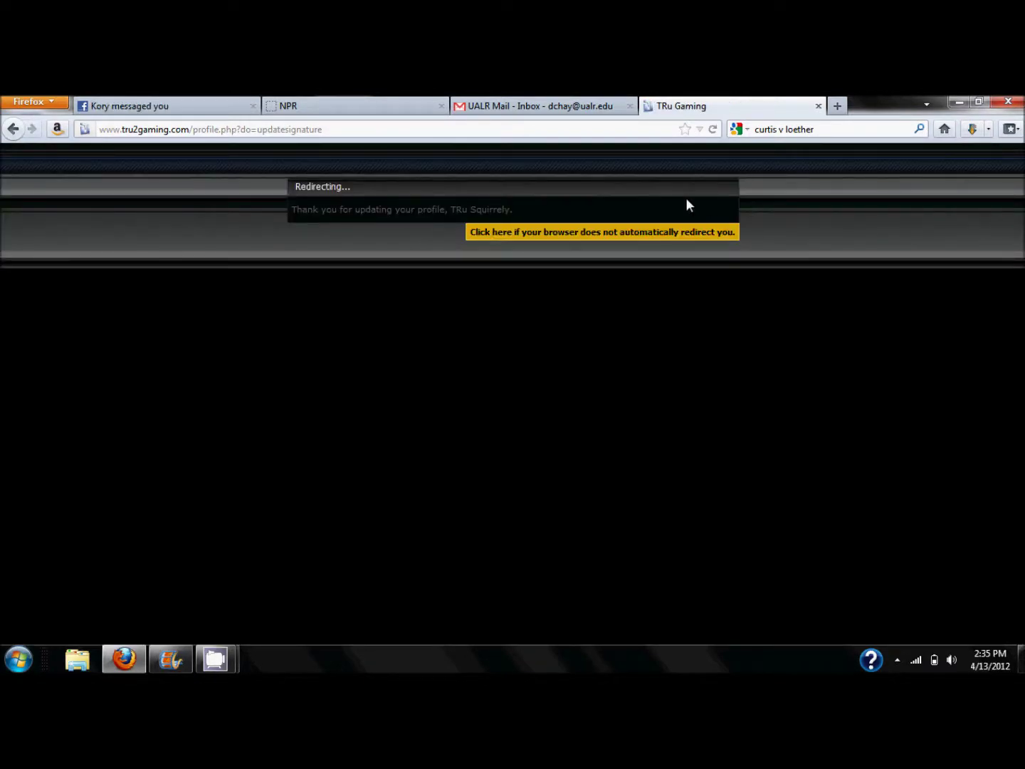